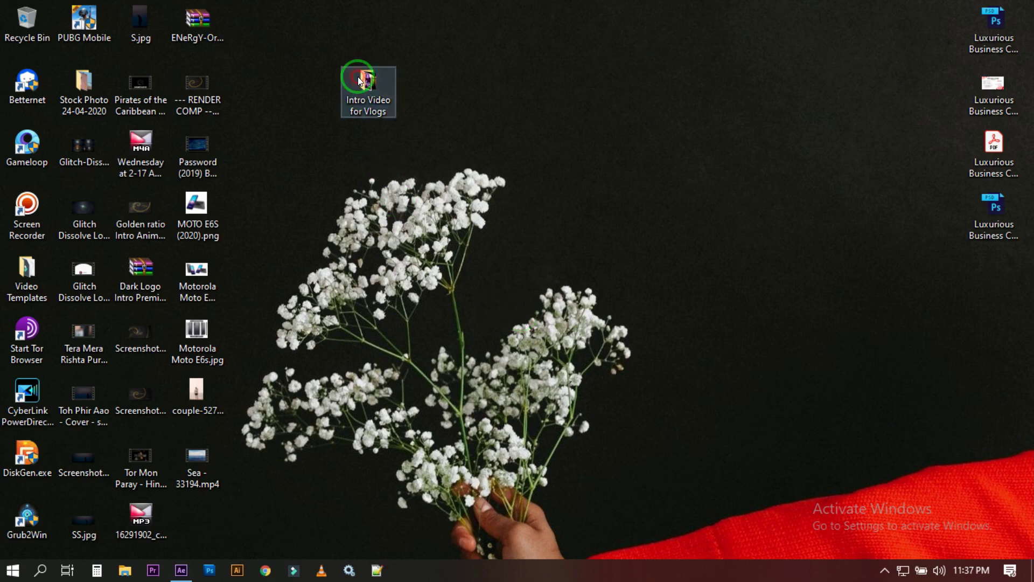
Step: Open the Intro Video for Vlogs folder, select Harbor - 6119.mp4, then minimize the window
double_click(369, 97)
left_click(416, 209)
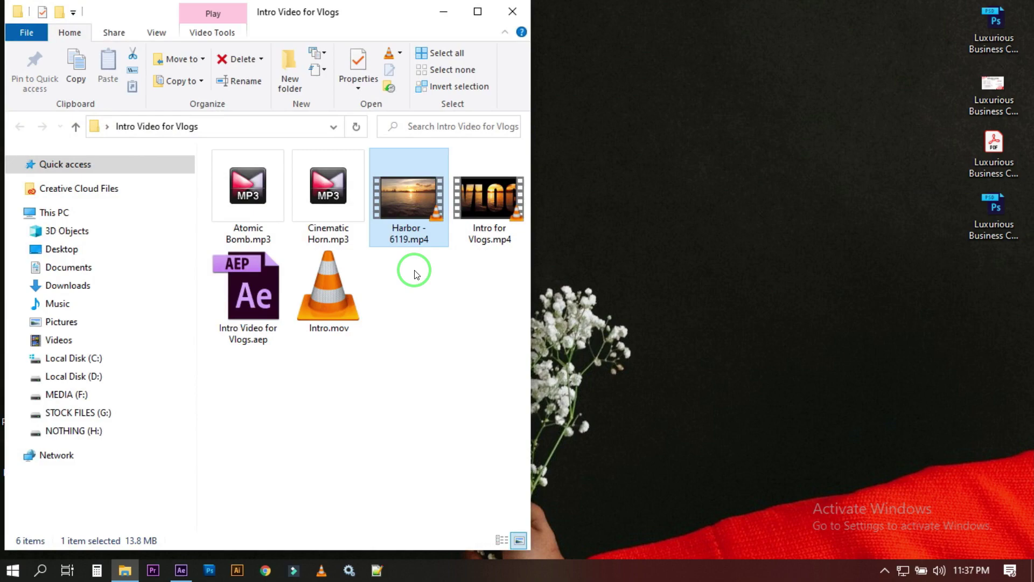
left_click(443, 17)
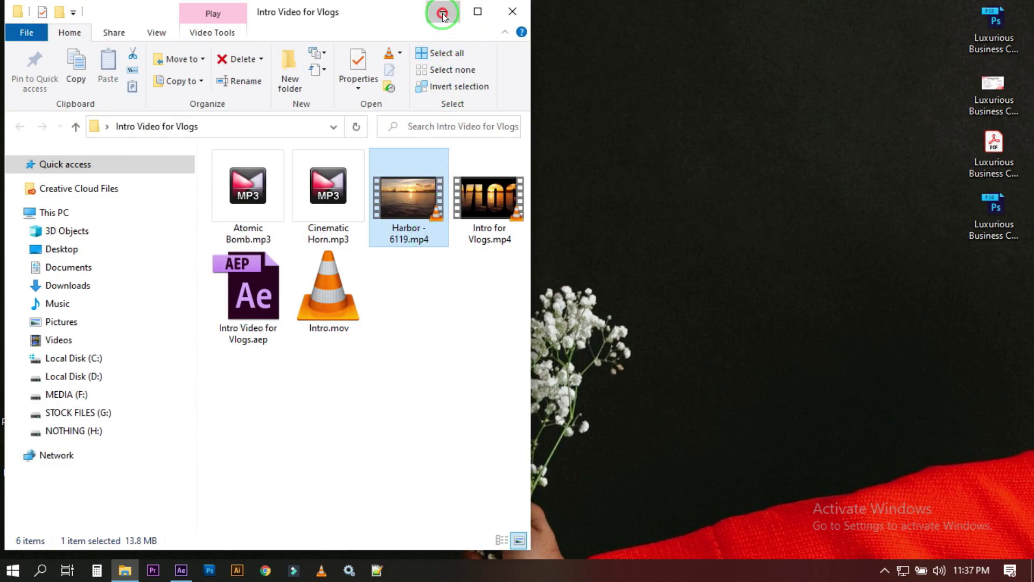
Step: Create a composition named 'main' at 1920×1080, 30 fps, 8 seconds long
left_click(181, 571)
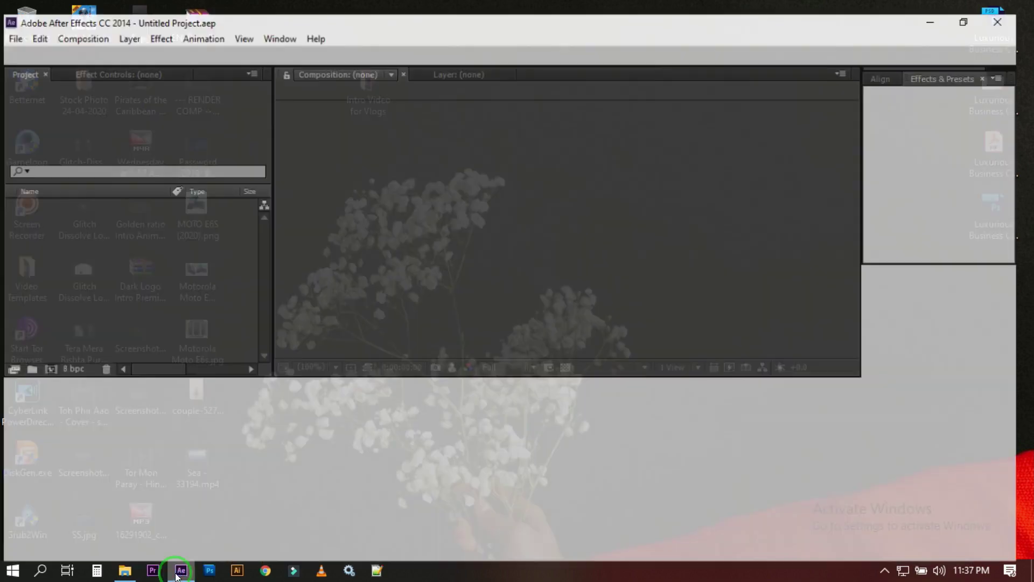
left_click(80, 24)
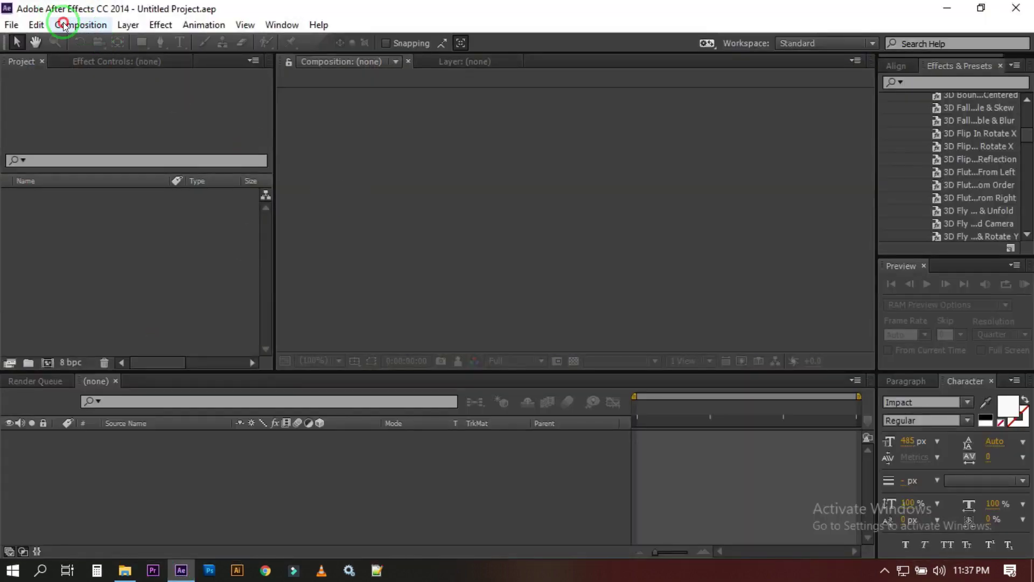
left_click(90, 39)
type("mai")
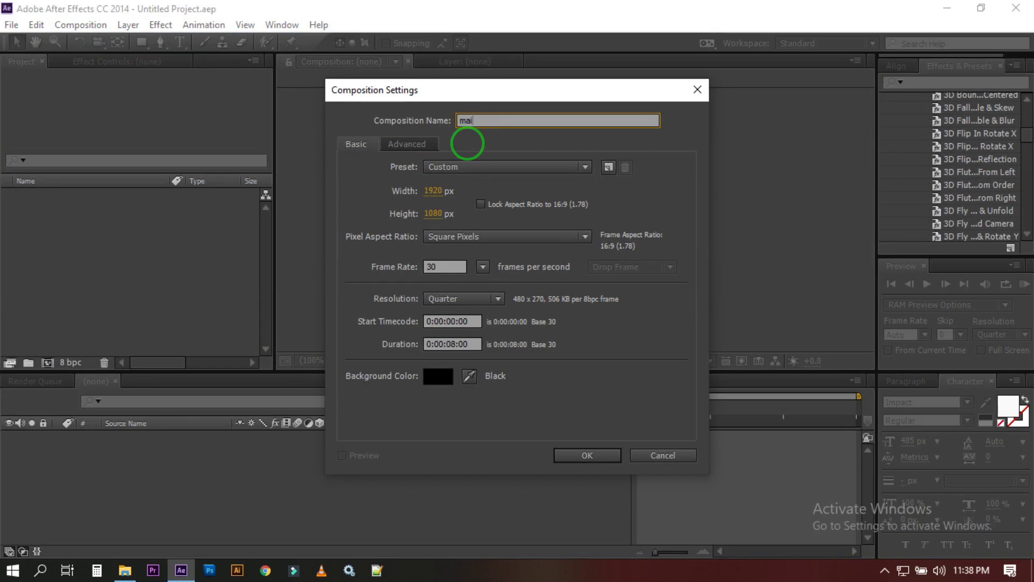
type("n")
left_click(586, 454)
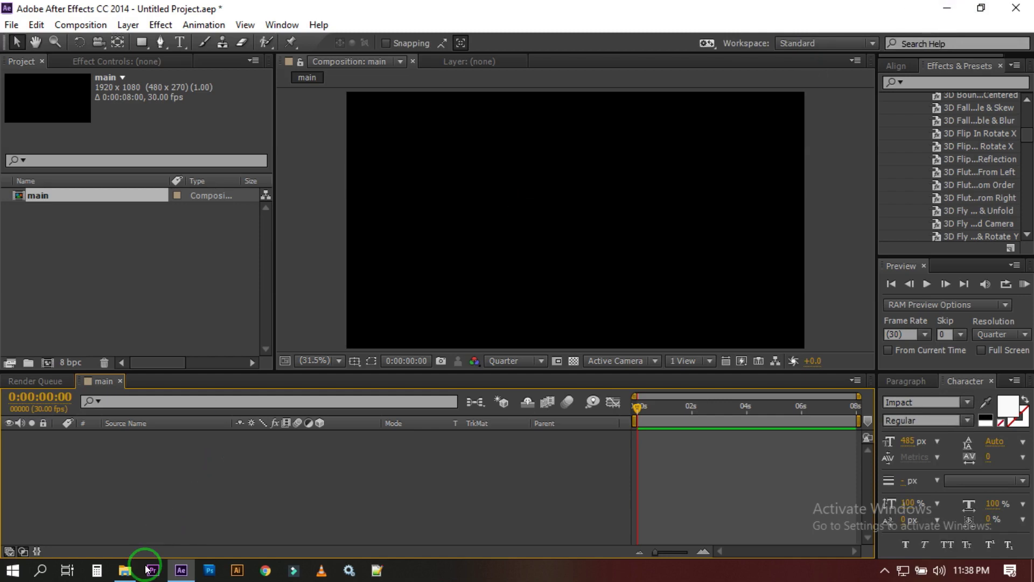
Step: Import Harbor - 6119.mp4 into the Project panel by dragging it from the folder
left_click(126, 568)
mouse_move(412, 207)
left_mouse_down()
mouse_move(182, 565)
mouse_move(65, 234)
left_mouse_up()
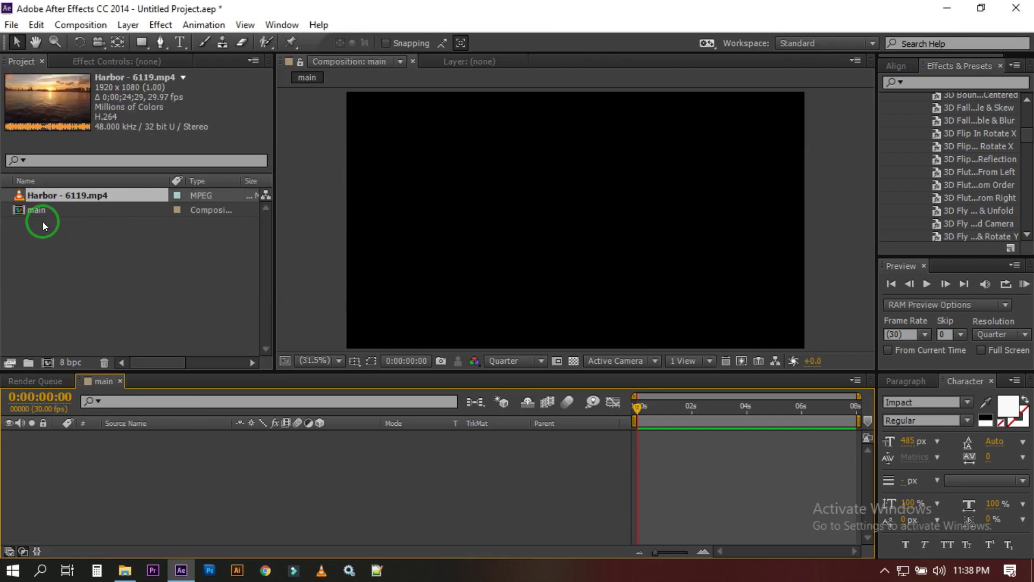
left_click(91, 321)
Step: Add a new text layer to the main timeline reading VLOG
left_click(112, 474)
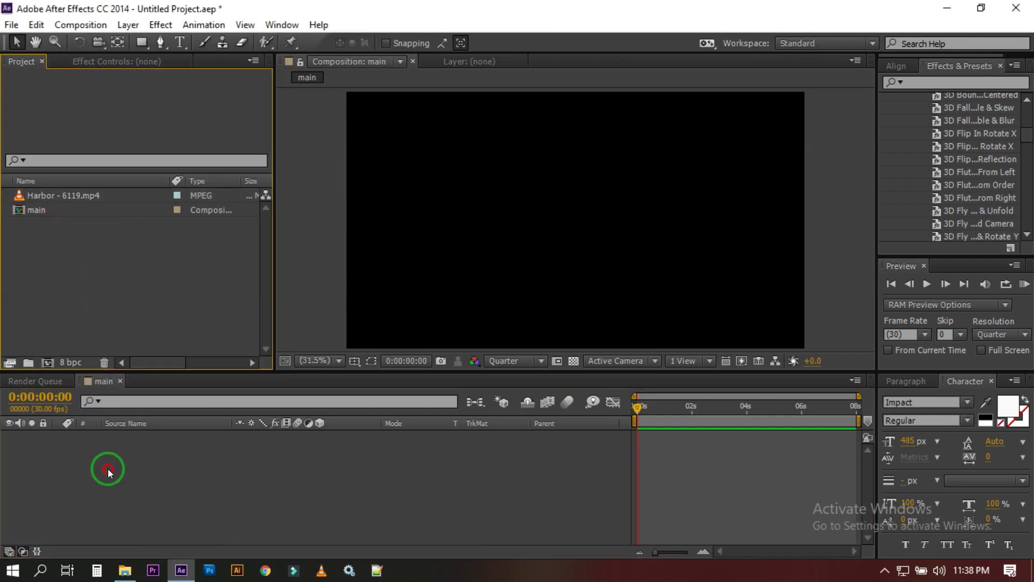
right_click(93, 473)
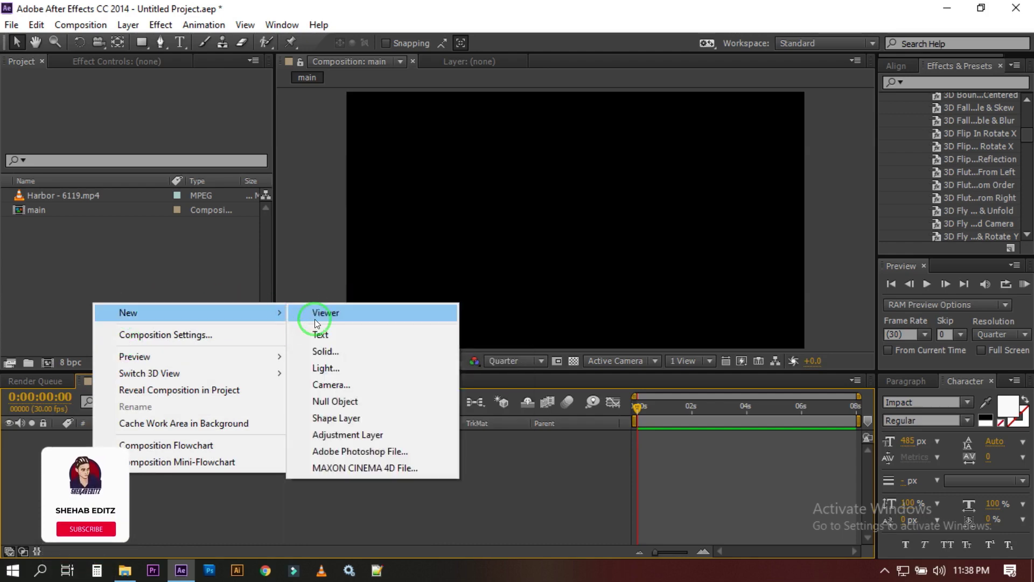
left_click(331, 331)
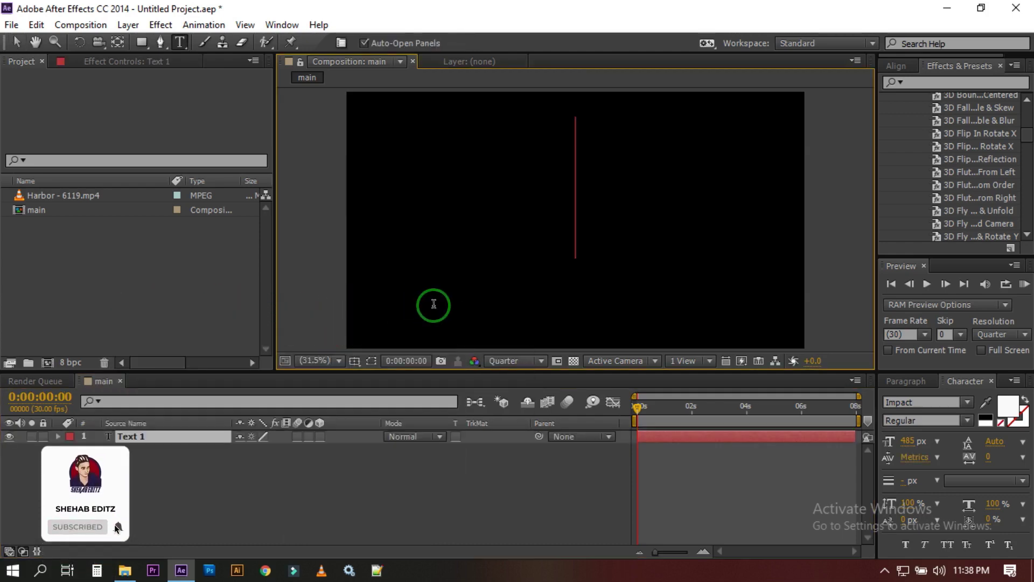
type("I")
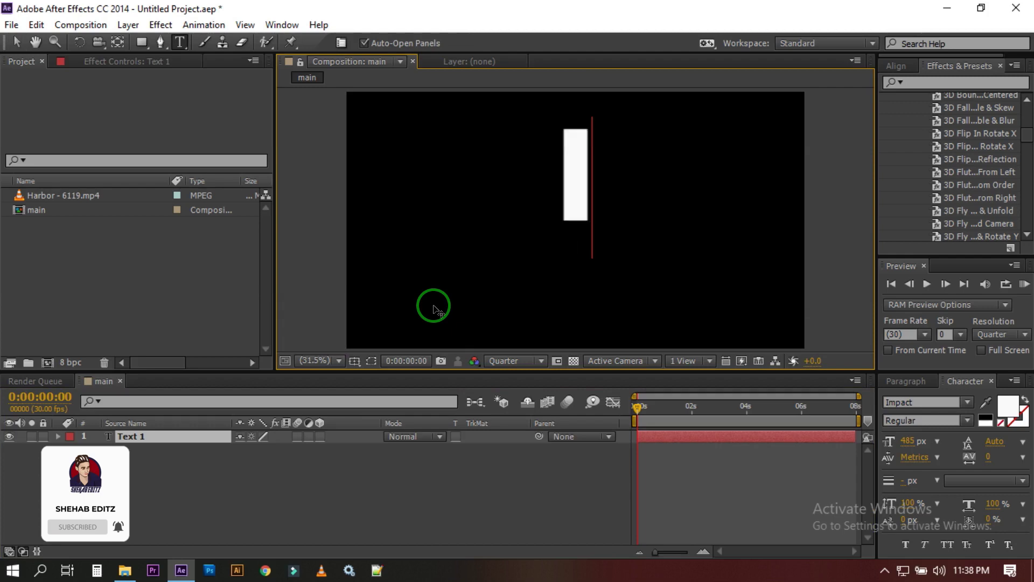
type("n")
key("BackSpace")
type("N")
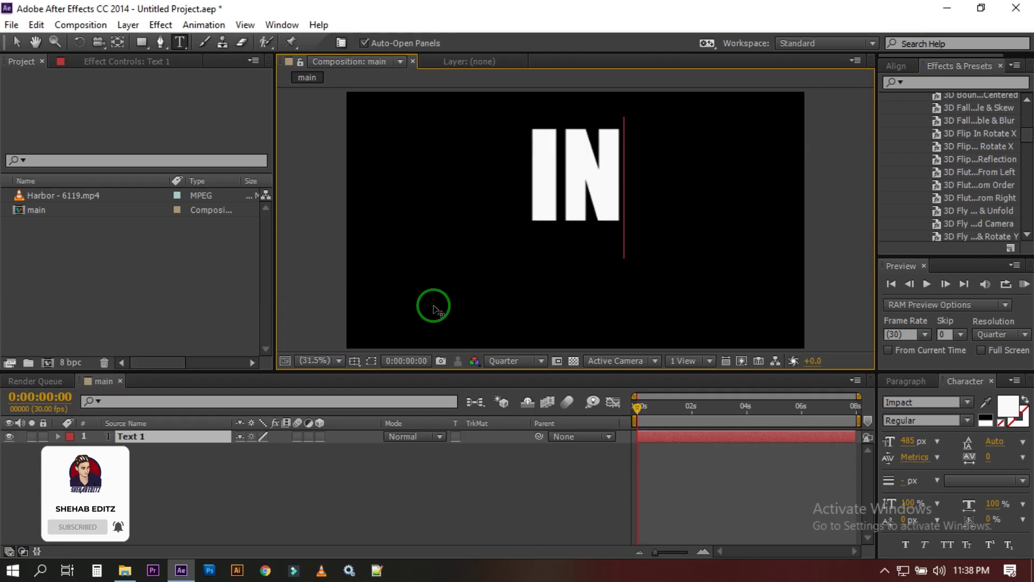
type("TRO")
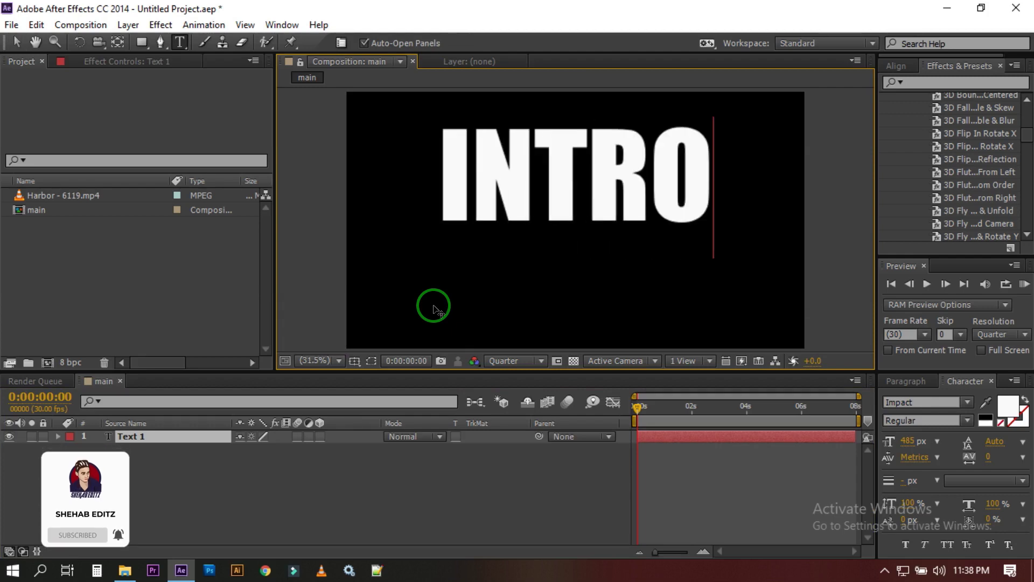
key("ctrl+a")
type("VLOG")
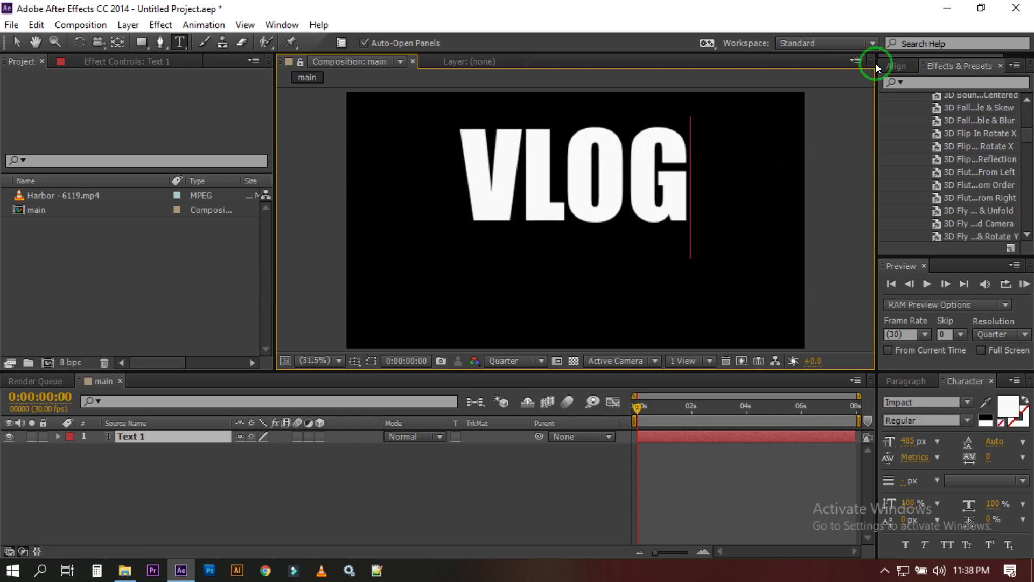
left_click(896, 65)
Step: Center the VLOG text in the frame with the Align panel
left_click(919, 100)
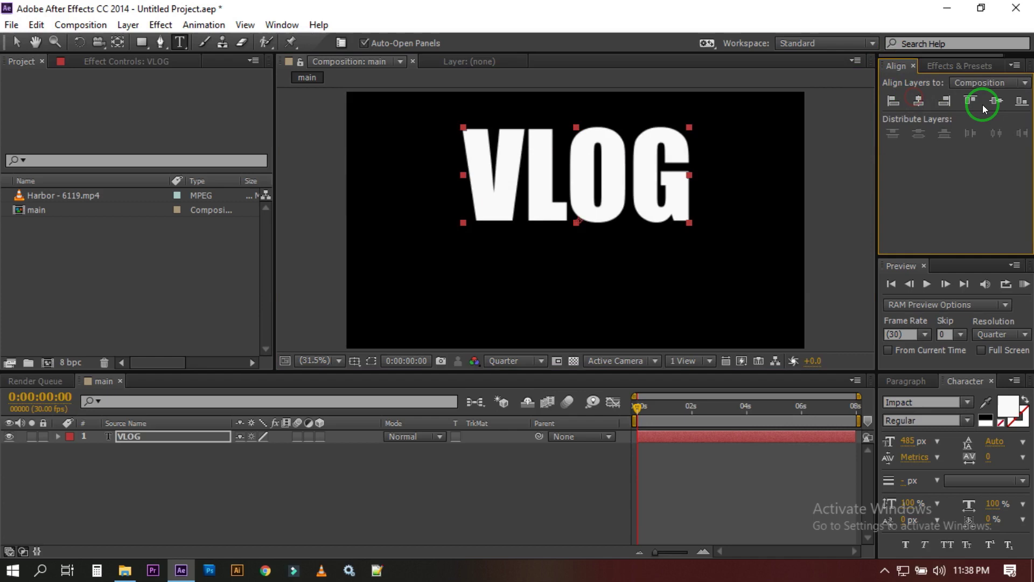
left_click(996, 101)
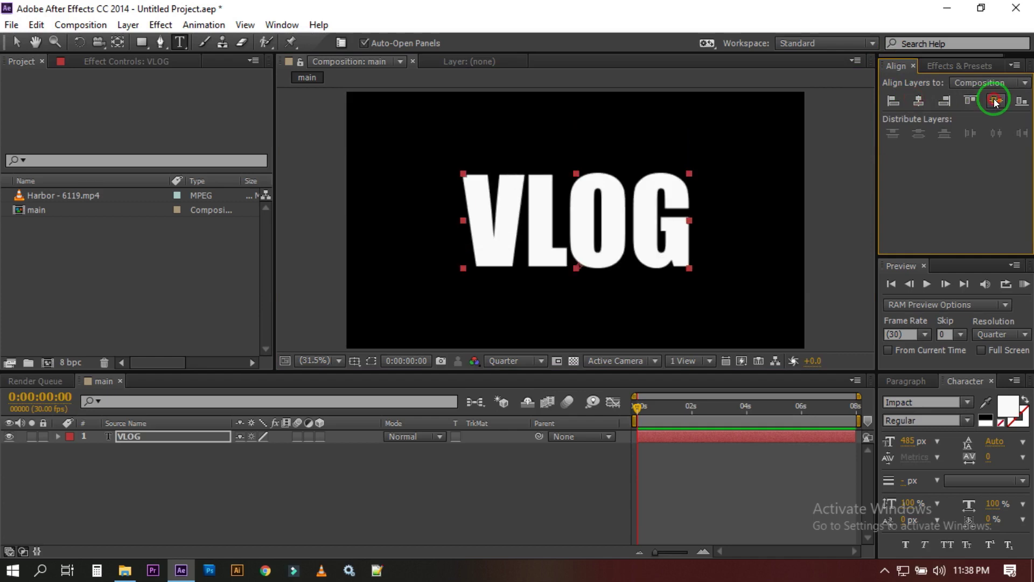
left_click(215, 450)
Step: Add a black solid named BD and place it beneath the VLOG layer
right_click(132, 481)
mouse_move(168, 320)
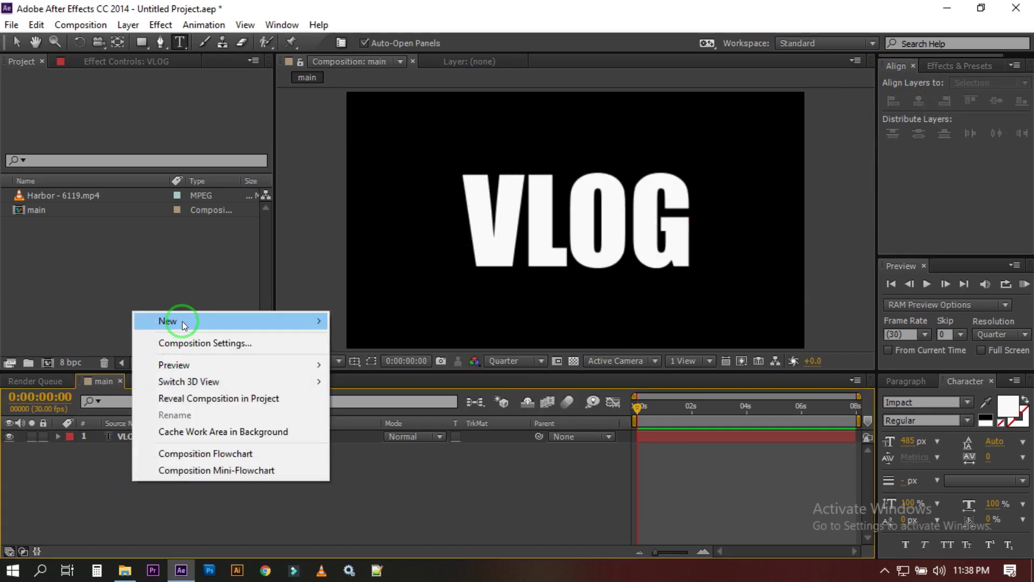
left_click(410, 354)
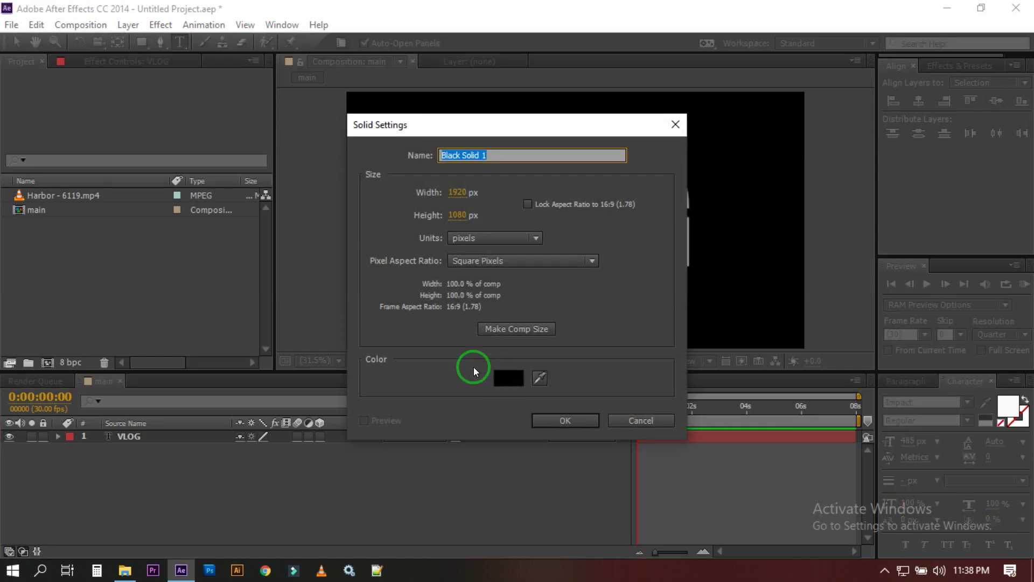
type("BD")
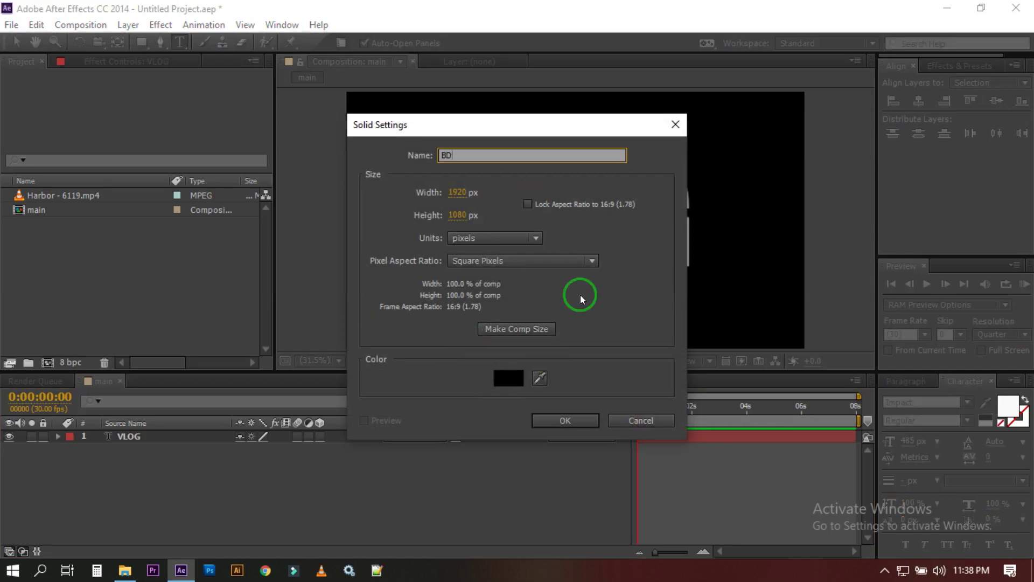
left_click(555, 428)
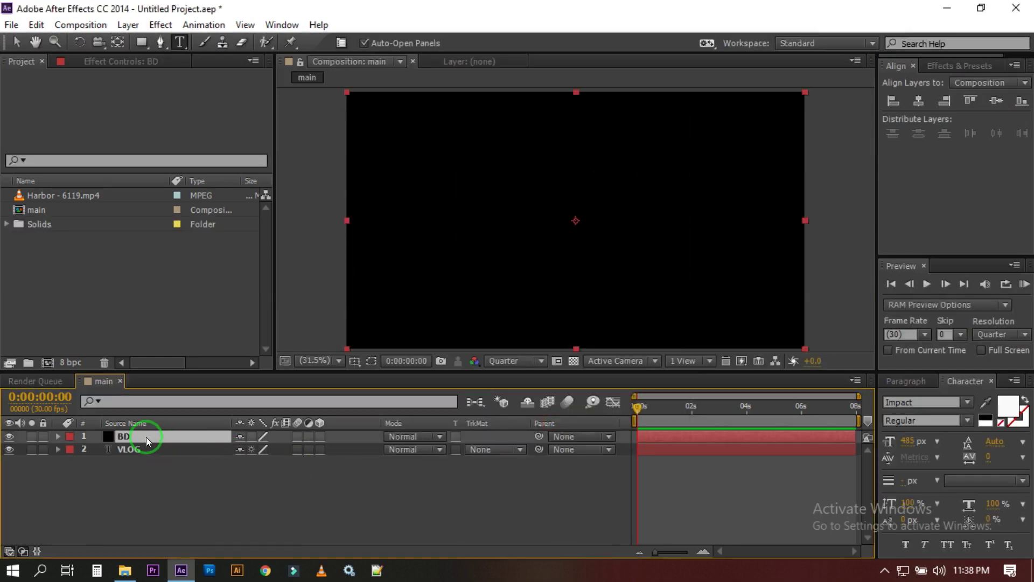
left_click_drag(146, 437, 146, 467)
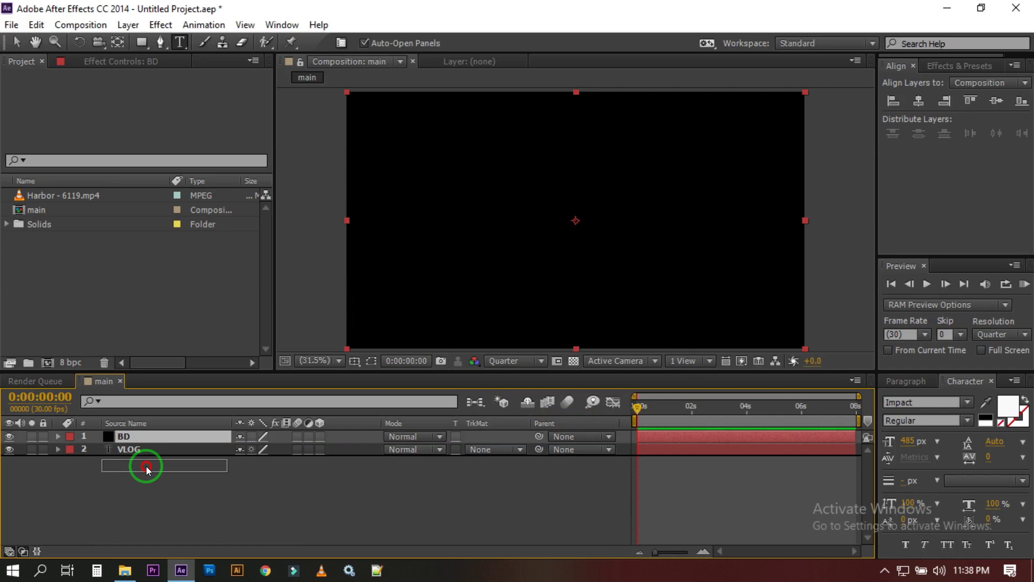
Step: Pre-compose the BD and VLOG layers into a composition named Text
left_click(129, 437, "ctrl")
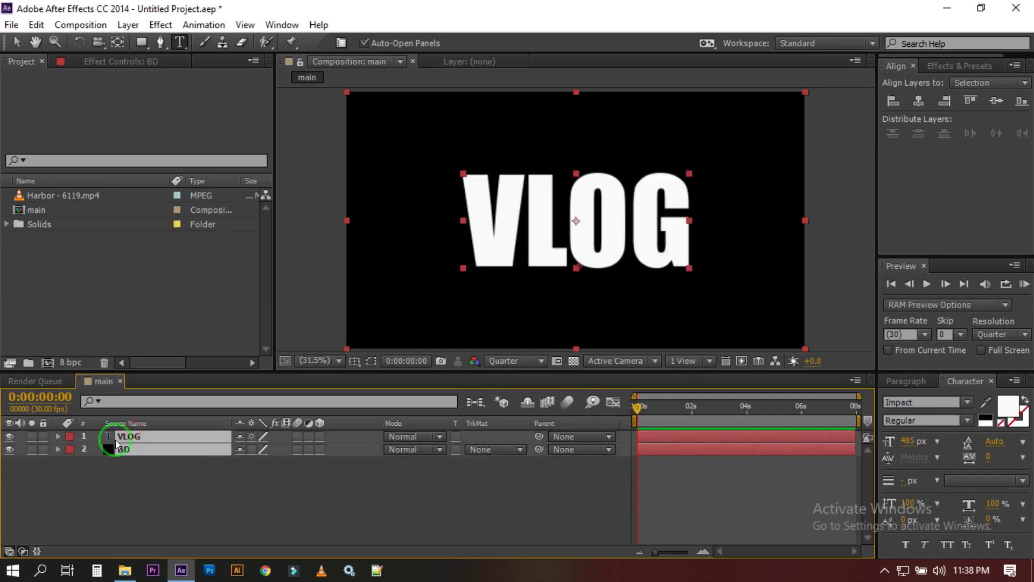
right_click(130, 435)
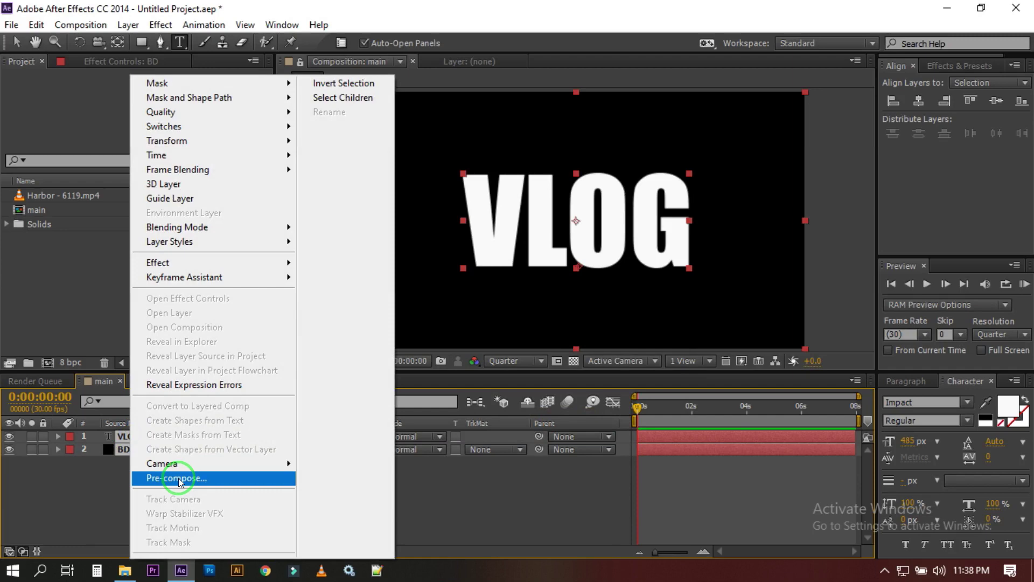
left_click(177, 478)
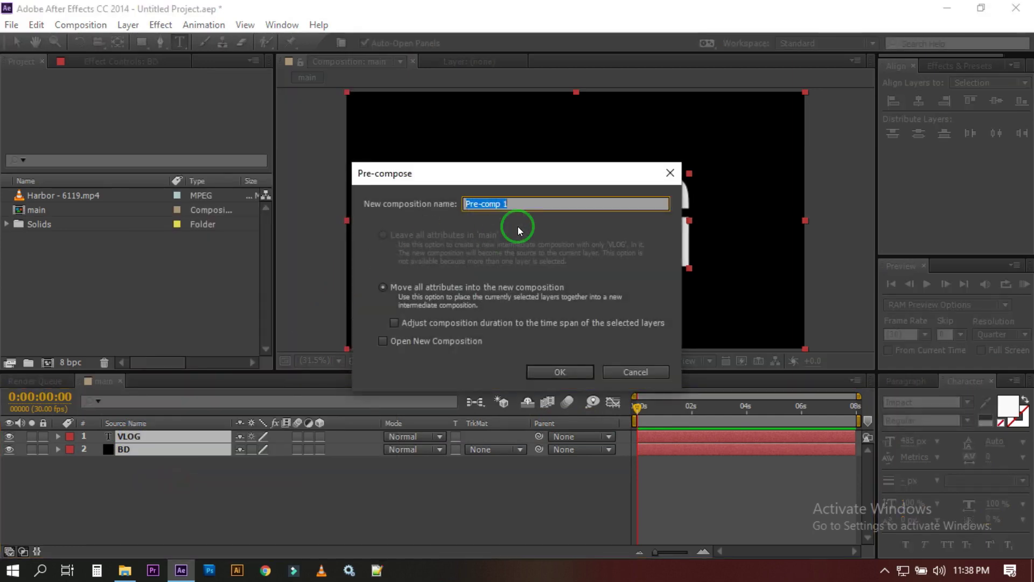
type("Text")
key("Return")
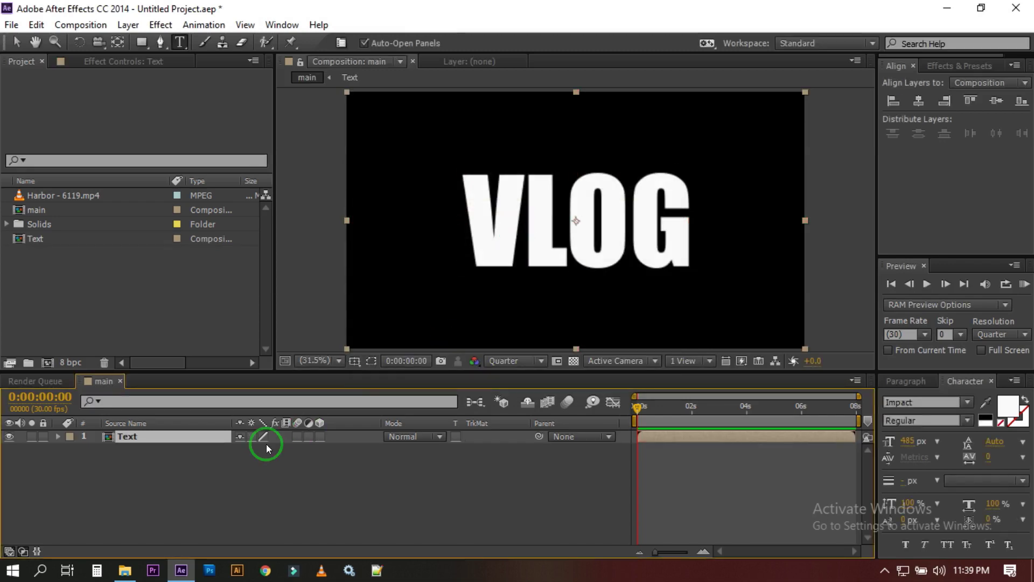
Step: In the Text pre-comp, apply the 3D random-order text preset to VLOG, preview, return to main
double_click(122, 438)
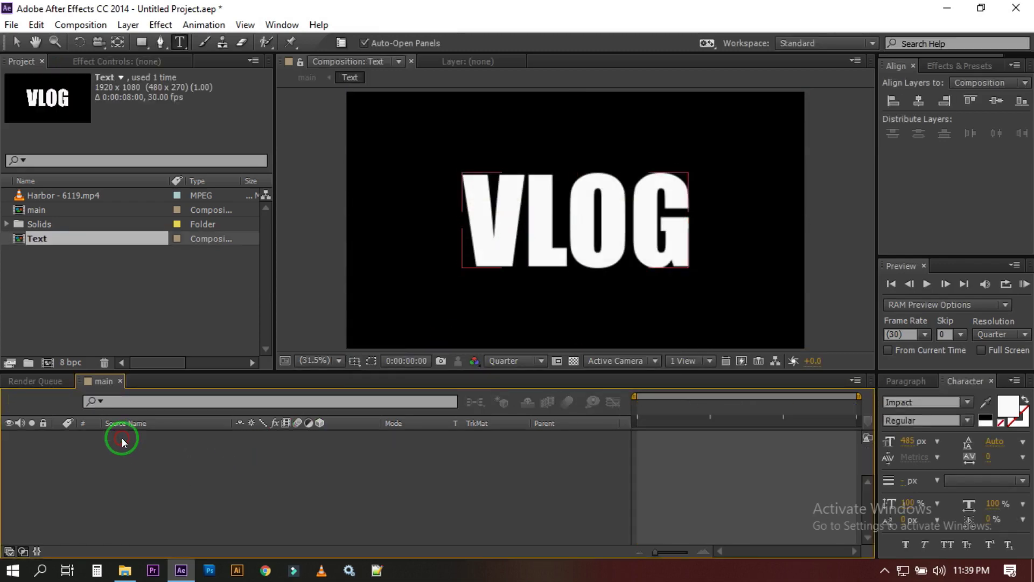
left_click(130, 434)
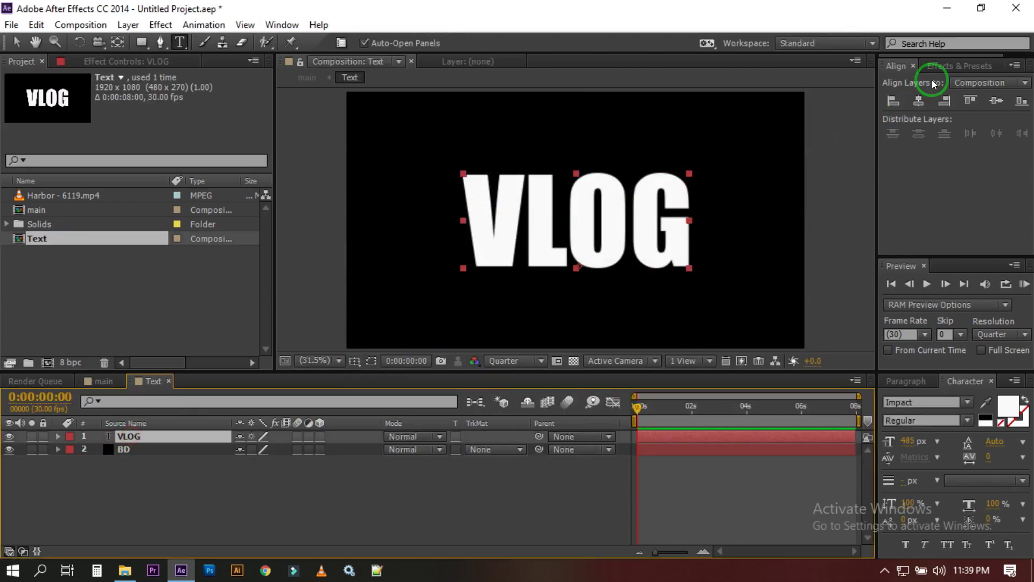
left_click(947, 64)
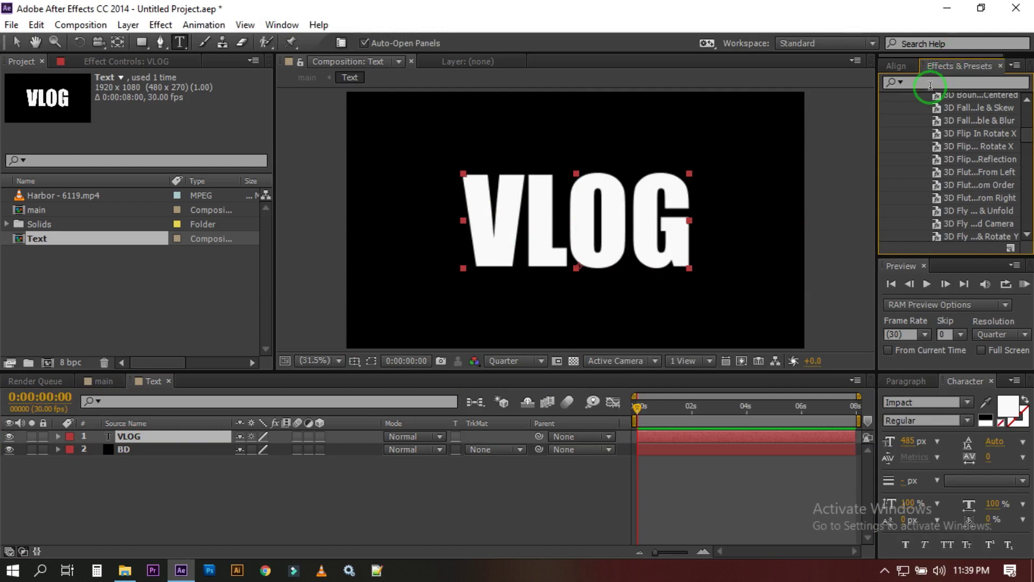
type("dom")
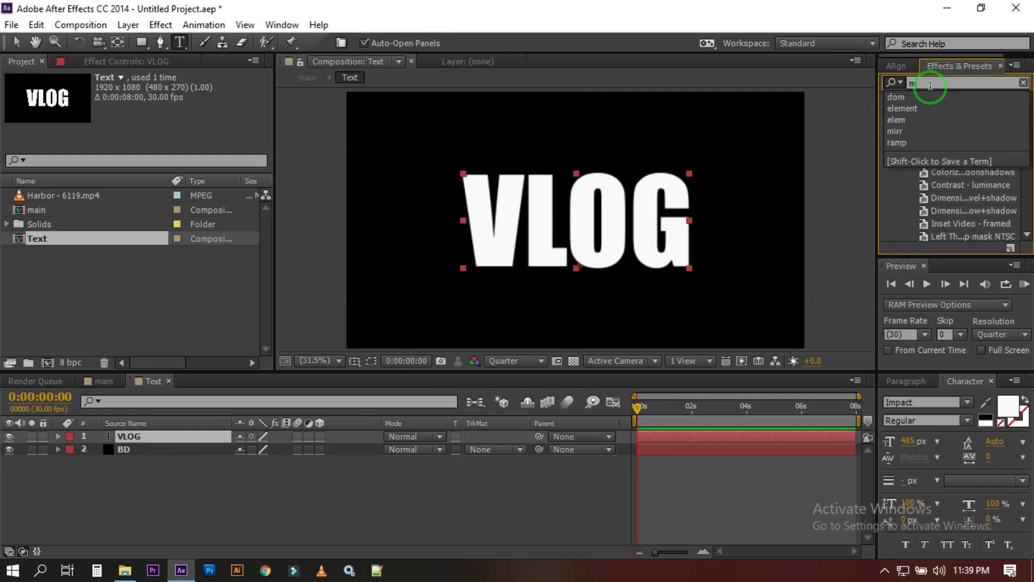
scroll(962, 140, "down", 2)
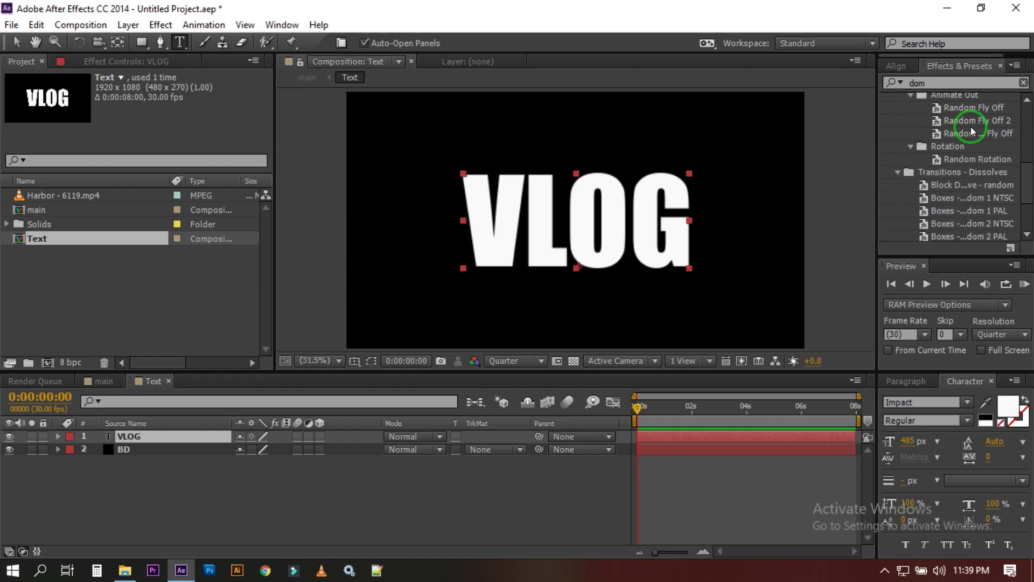
scroll(955, 172, "down", 2)
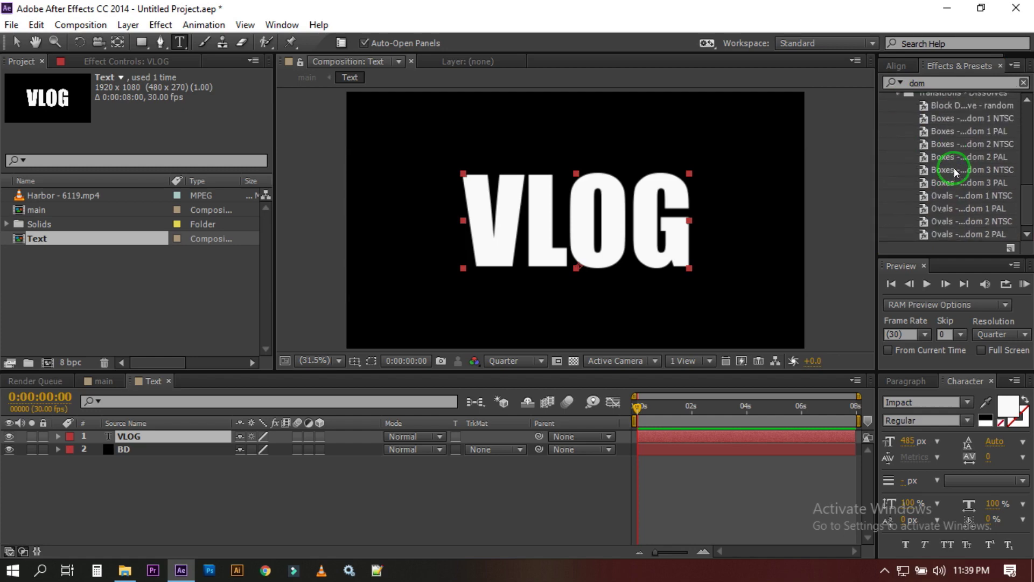
scroll(954, 175, "up", 5)
scroll(953, 203, "up", 3)
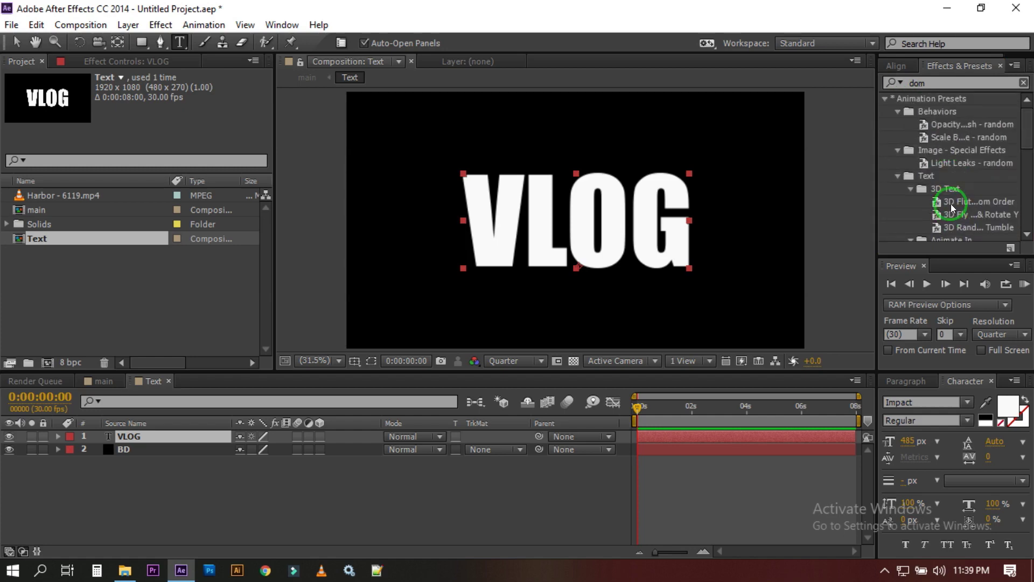
left_click_drag(954, 202, 145, 434)
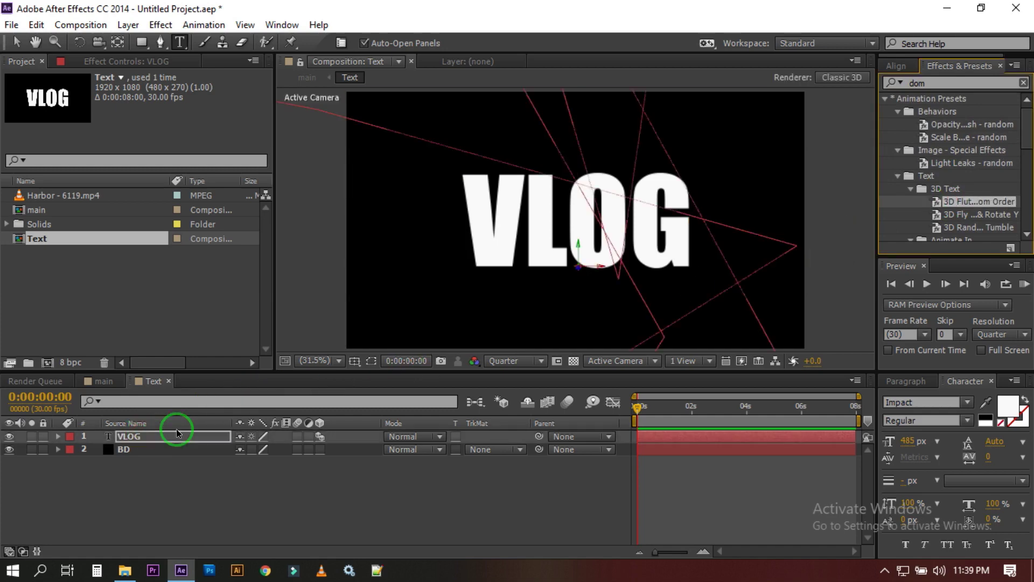
mouse_move(631, 407)
left_mouse_down()
mouse_move(702, 413)
mouse_move(638, 416)
mouse_move(735, 416)
left_mouse_up()
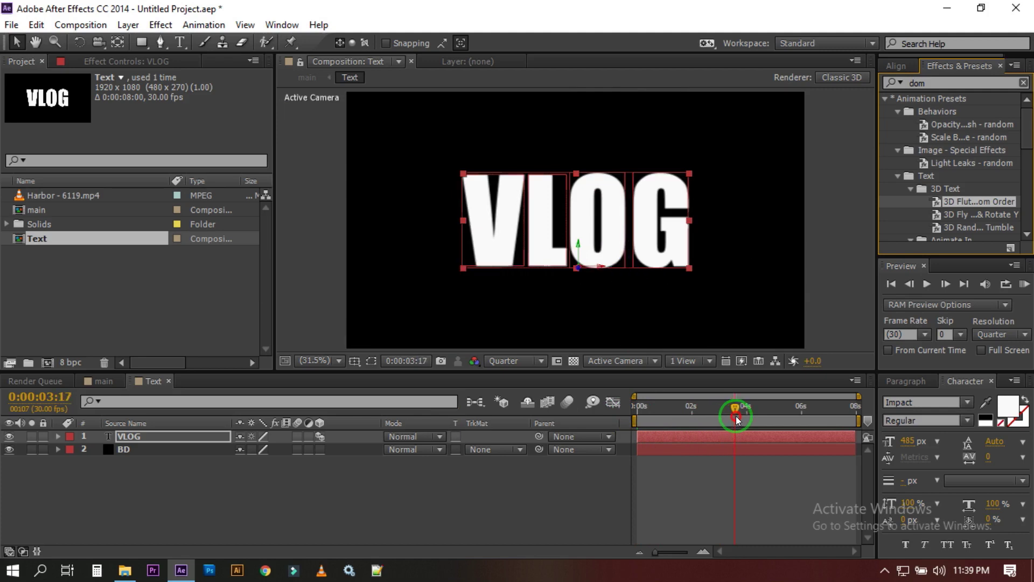
left_click(103, 380)
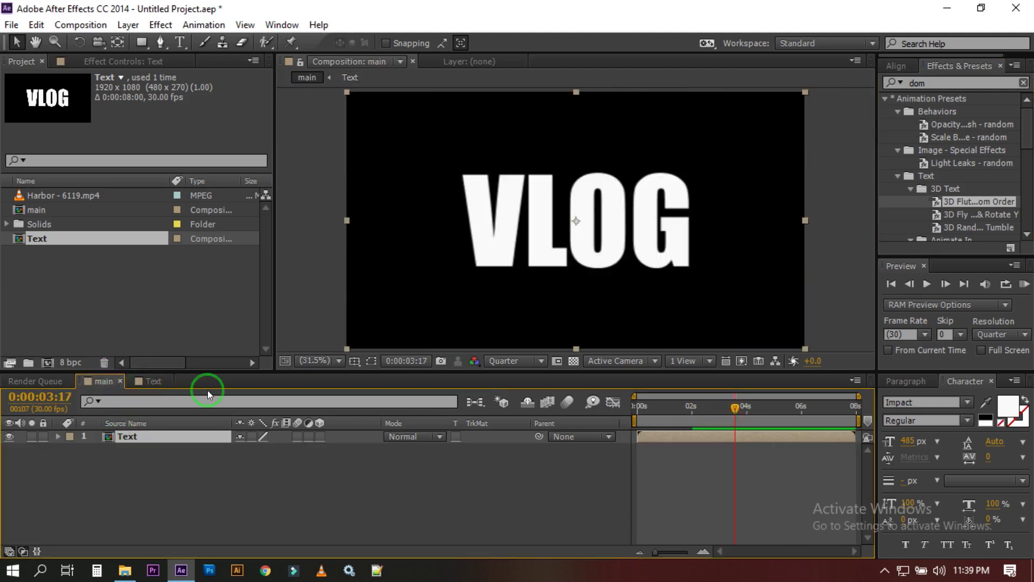
Step: Place Harbor - 6119.mp4 in the main timeline below the Text layer, then select Text
mouse_move(733, 407)
left_mouse_down()
mouse_move(652, 424)
mouse_move(689, 426)
left_mouse_up()
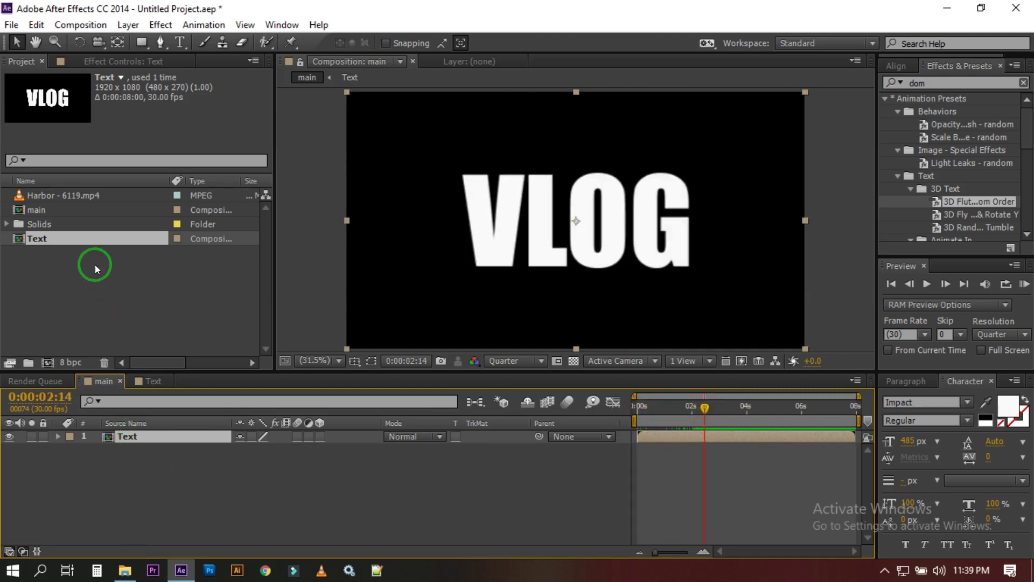
left_click(70, 197)
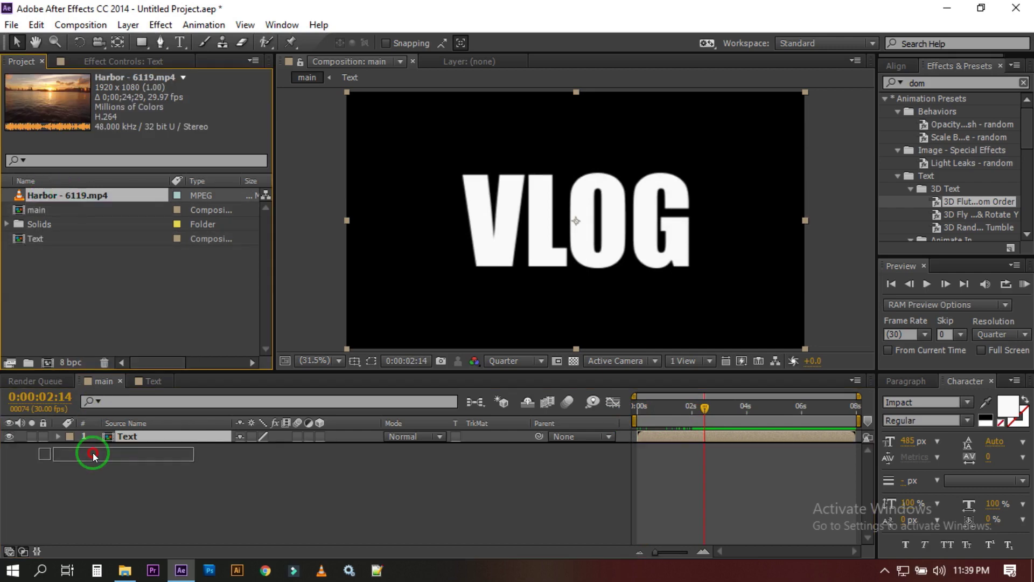
left_click_drag(71, 196, 137, 451)
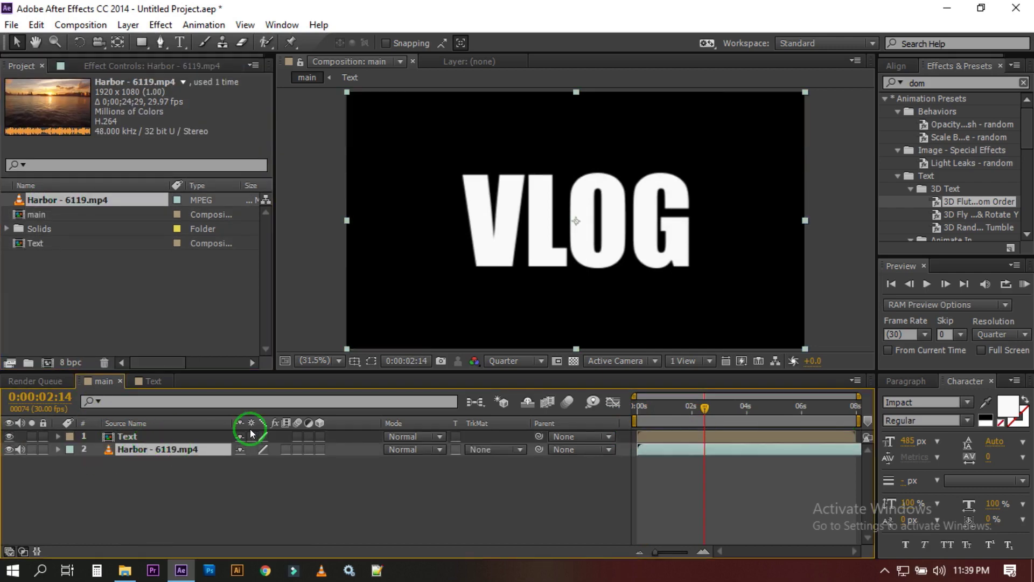
left_click(156, 437)
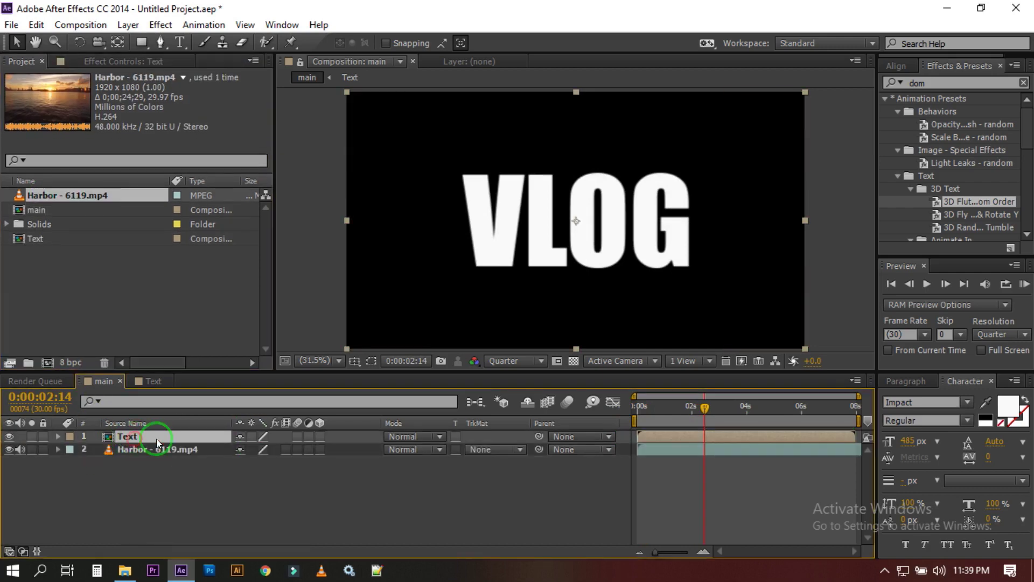
Step: Switch the Text layer's mode to Multiply and scrub to check the footage-filled letters
left_click(393, 435)
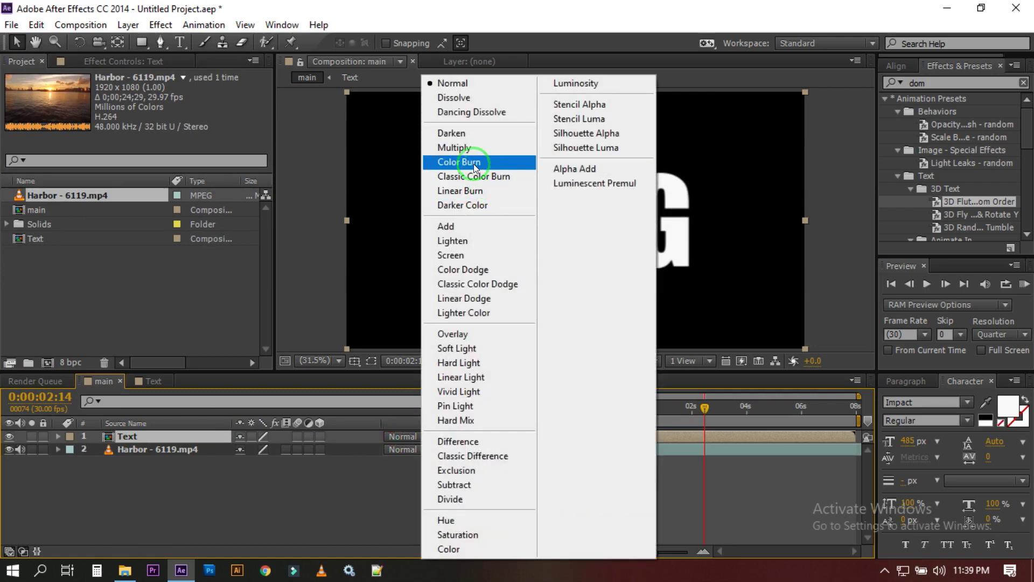
left_click(455, 147)
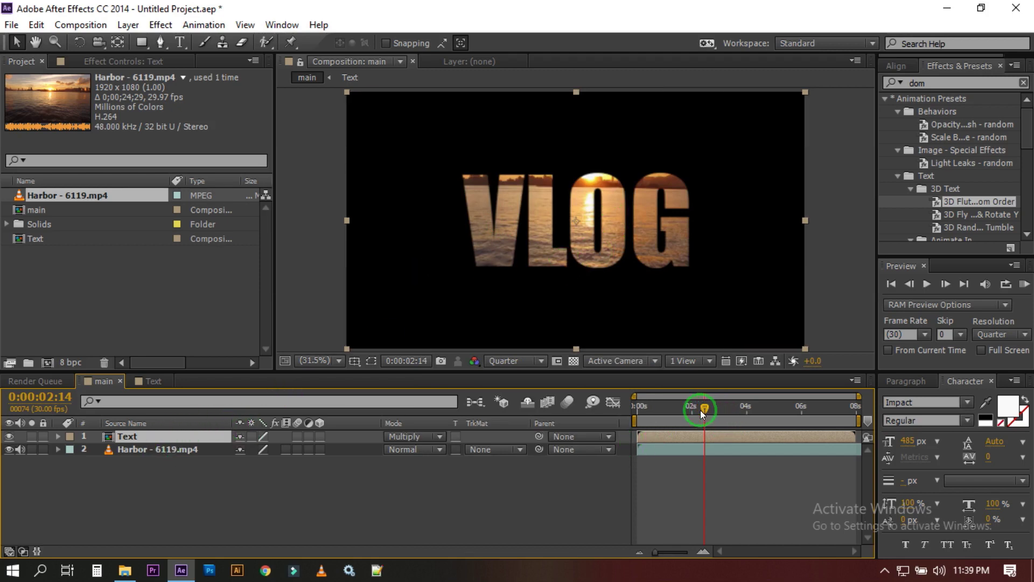
mouse_move(701, 410)
left_mouse_down()
mouse_move(651, 419)
mouse_move(713, 425)
left_mouse_up()
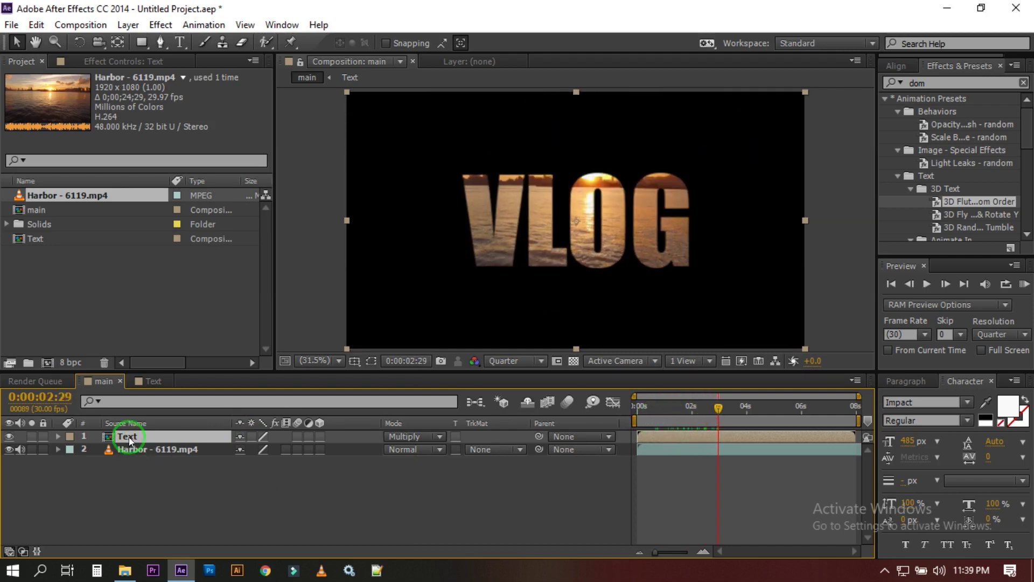
Step: Keyframe the Text layer's Scale at 250% at the composition start
key("s")
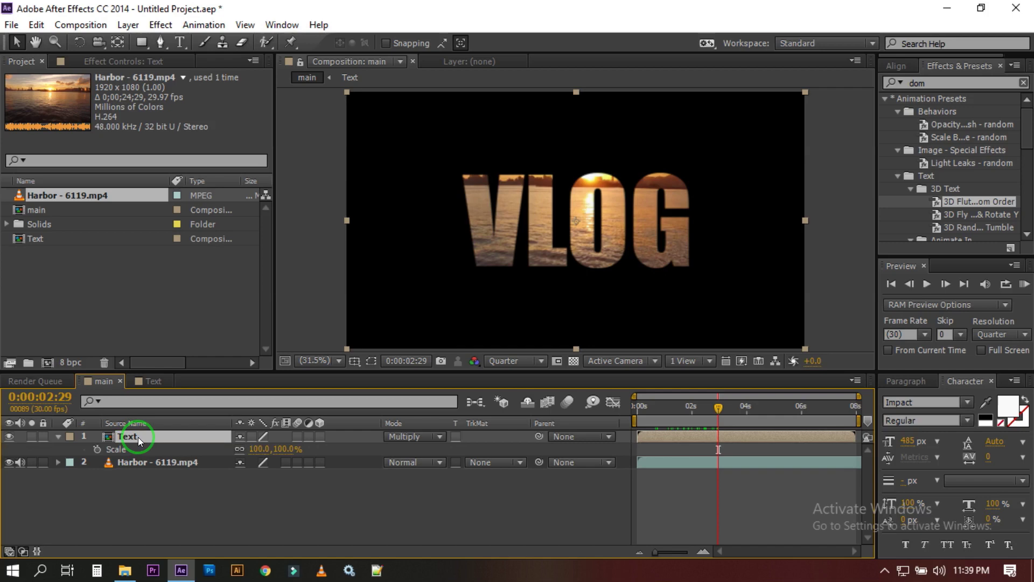
mouse_move(714, 412)
left_mouse_down()
mouse_move(607, 422)
mouse_move(652, 426)
mouse_move(703, 422)
mouse_move(608, 420)
left_mouse_up()
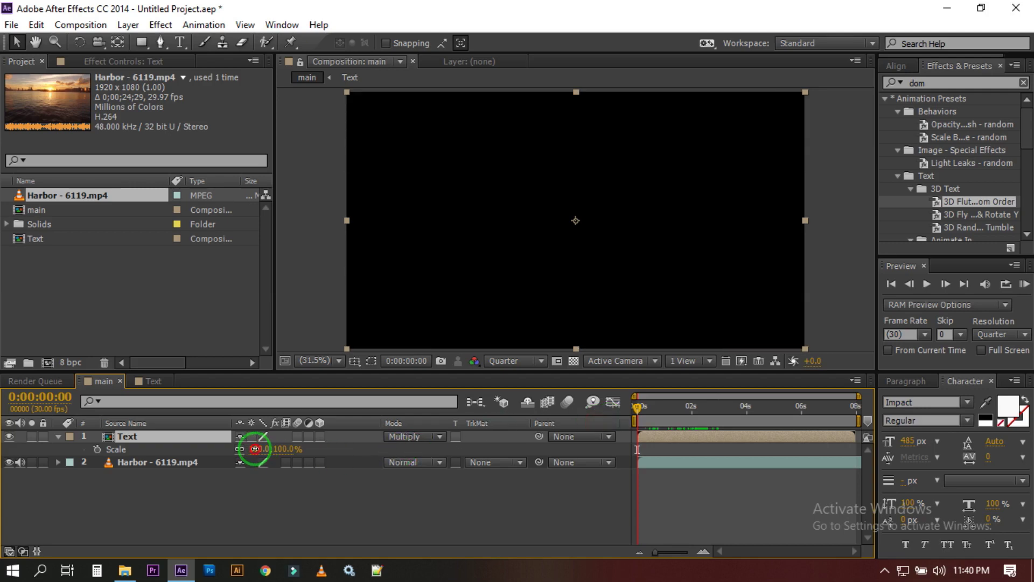
left_click(257, 448)
type("25")
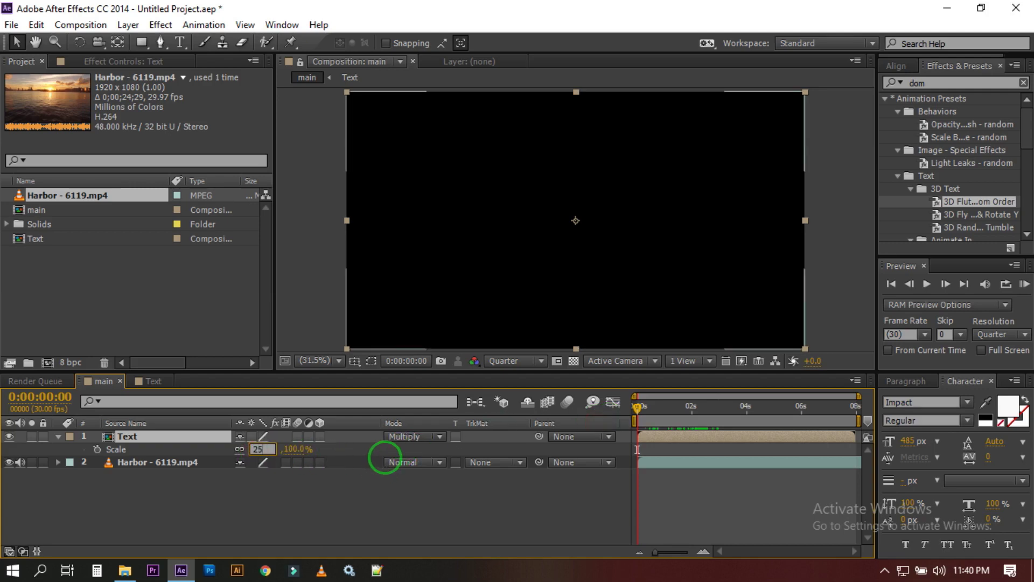
type("0")
key("Return")
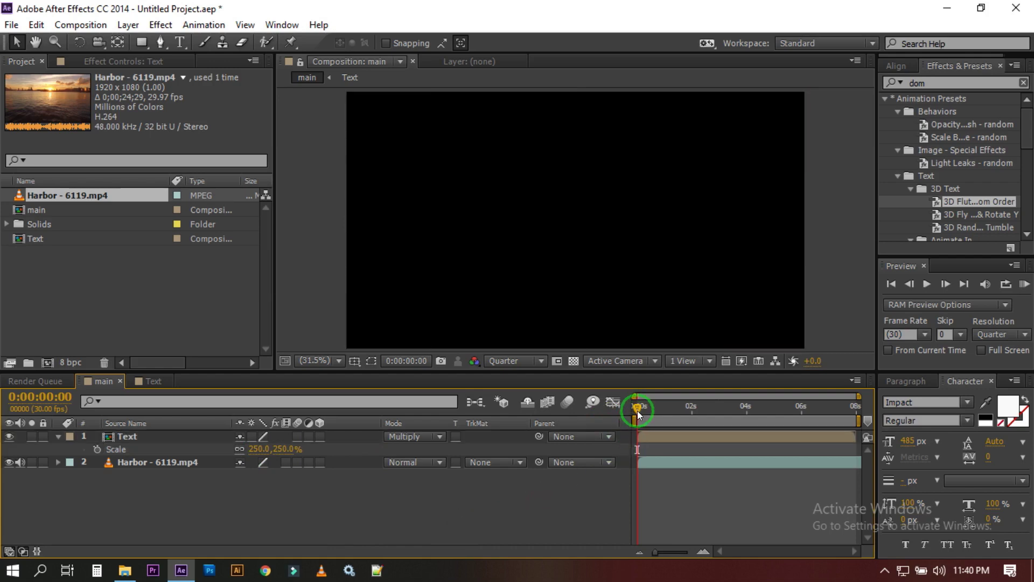
Step: Add a 150% Scale keyframe at about three seconds, then return to the start
left_click_drag(638, 409, 722, 412)
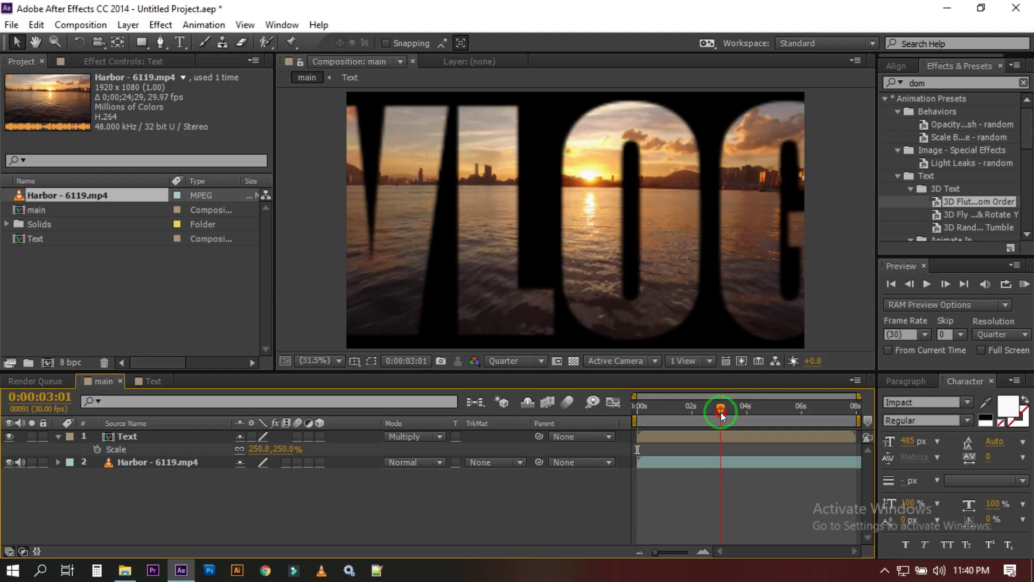
left_click(259, 449)
type("150")
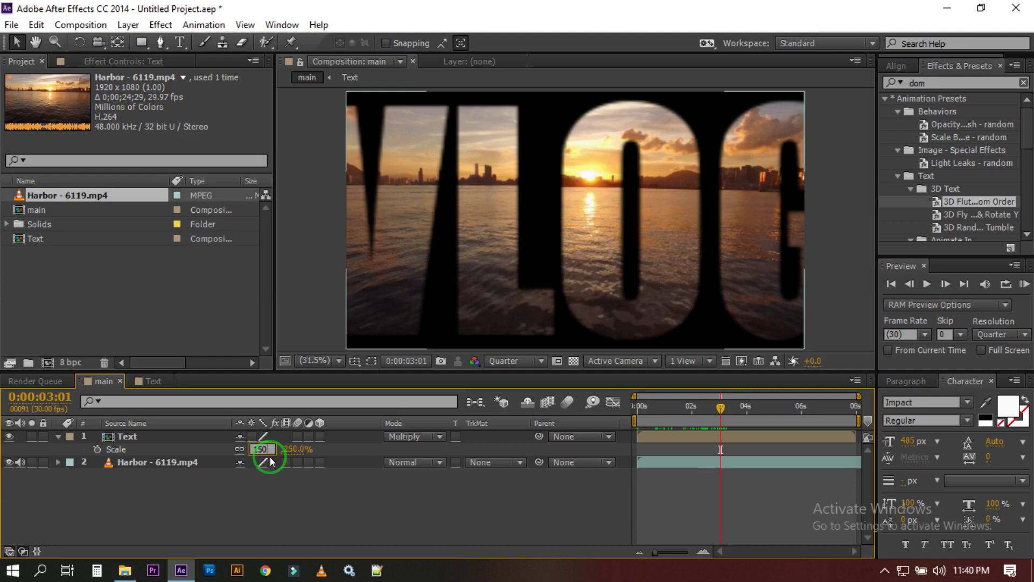
key("Return")
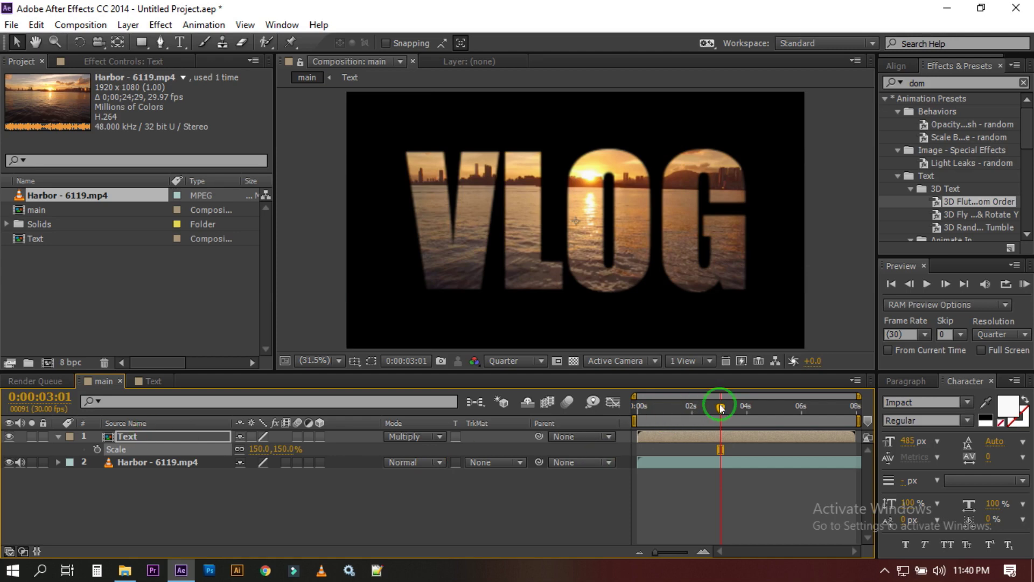
left_click_drag(717, 407, 602, 433)
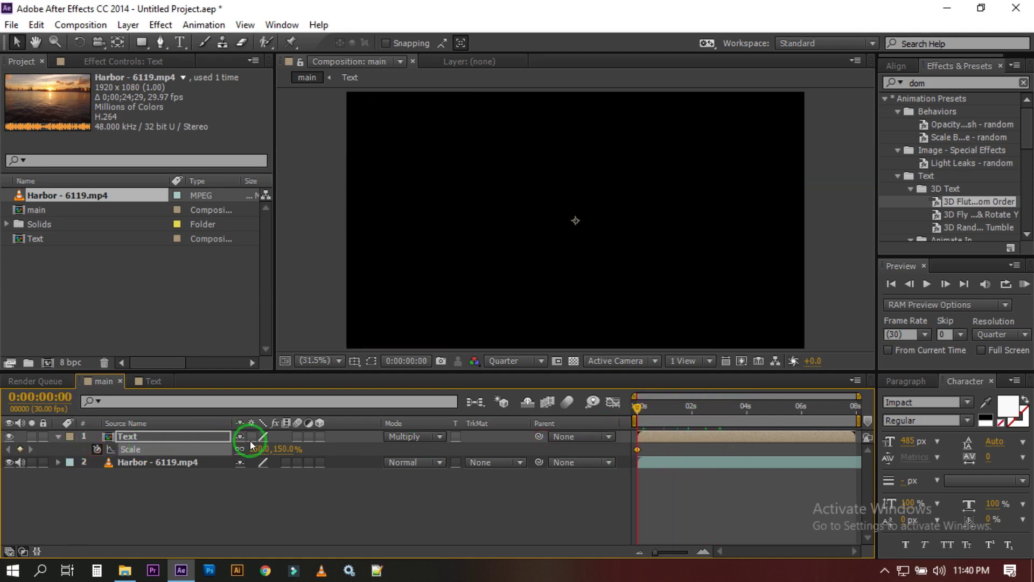
Step: Confirm 250% Scale at the start and set 150% near 0:00:03:03 on the Text layer
key("F2")
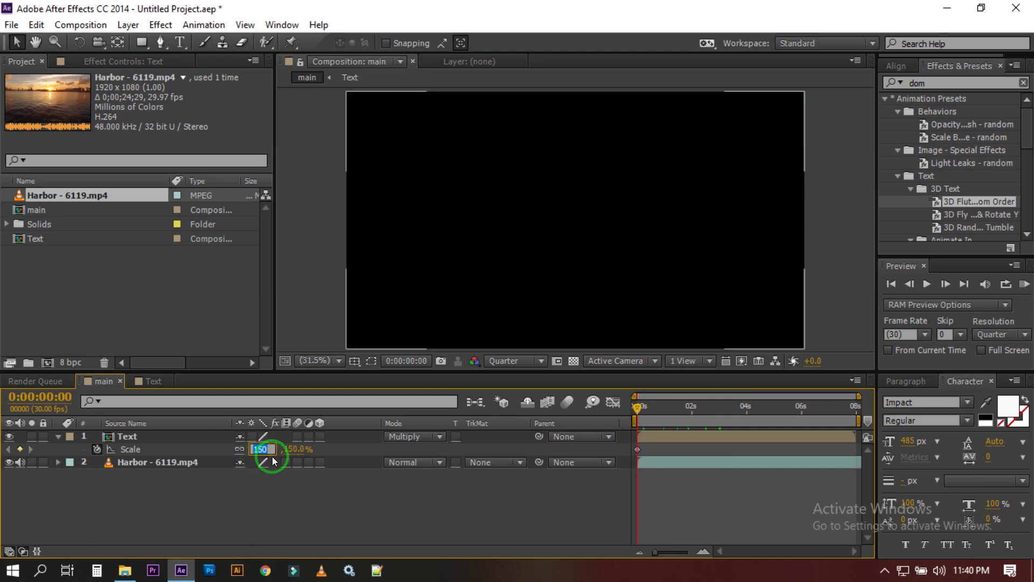
type("25")
key("Return")
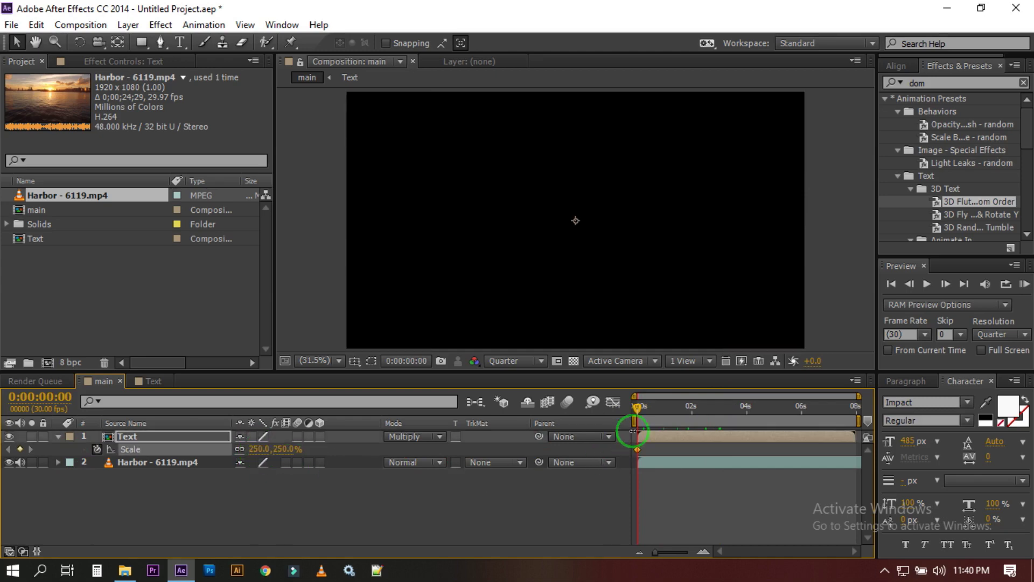
mouse_move(688, 413)
left_mouse_down()
mouse_move(734, 417)
mouse_move(722, 418)
left_mouse_up()
type("150")
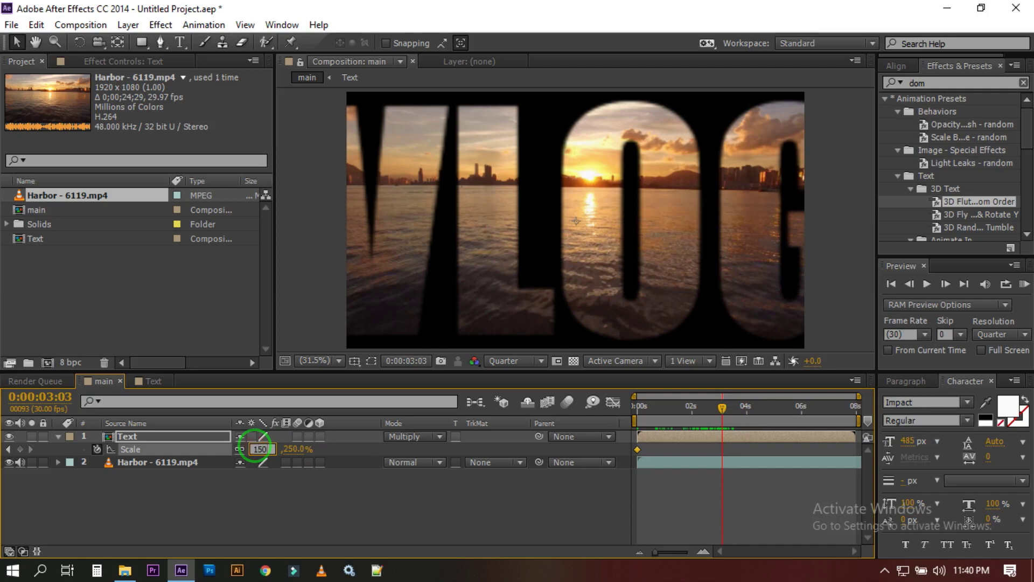
key("Return")
type(".0,150.0%")
left_click(425, 509)
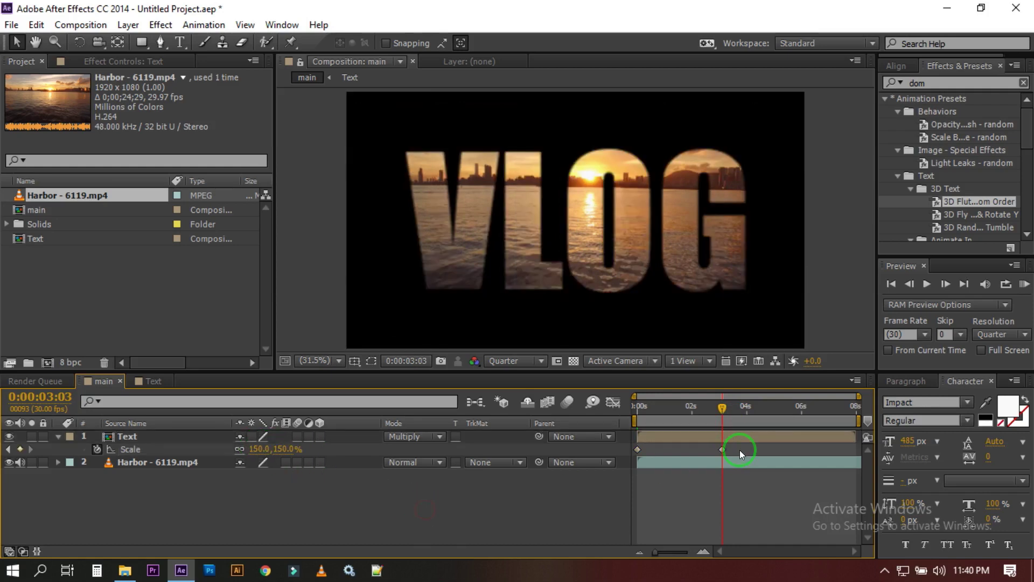
Step: Apply Easy Ease to both Text Scale keyframes and scrub to preview the shrink
left_click(712, 451)
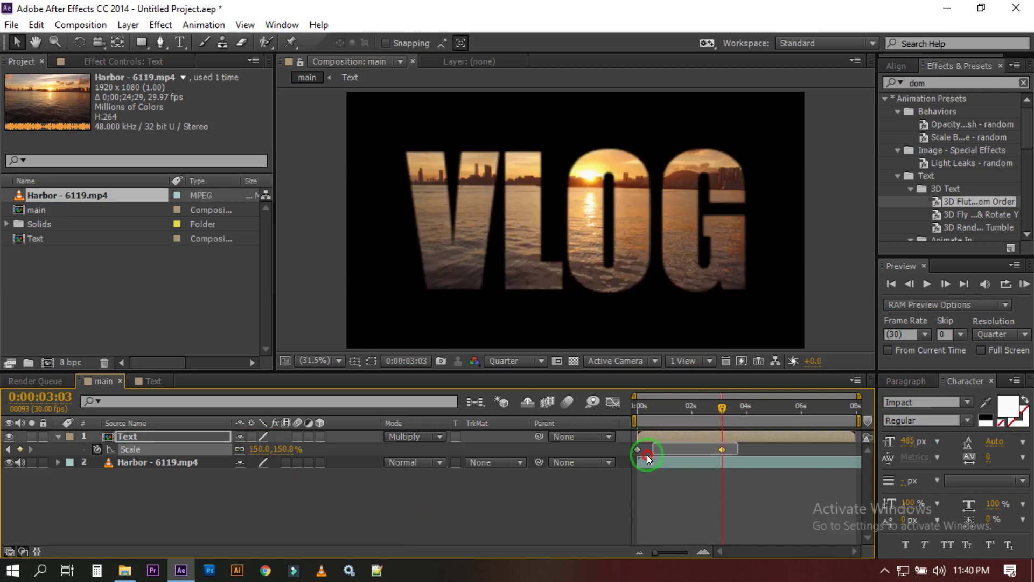
right_click(636, 448)
mouse_move(700, 435)
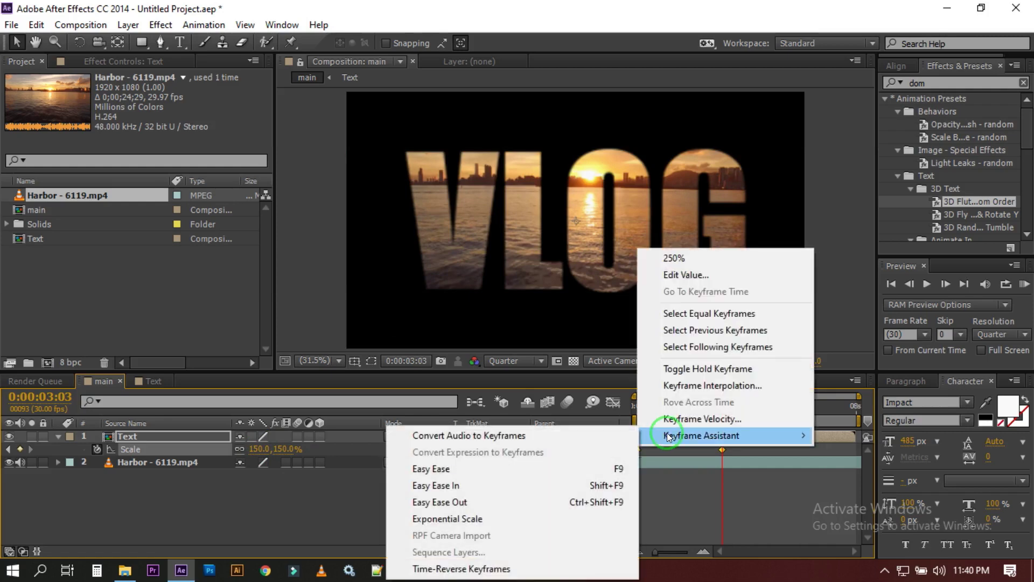
left_click(487, 467)
left_click(536, 482)
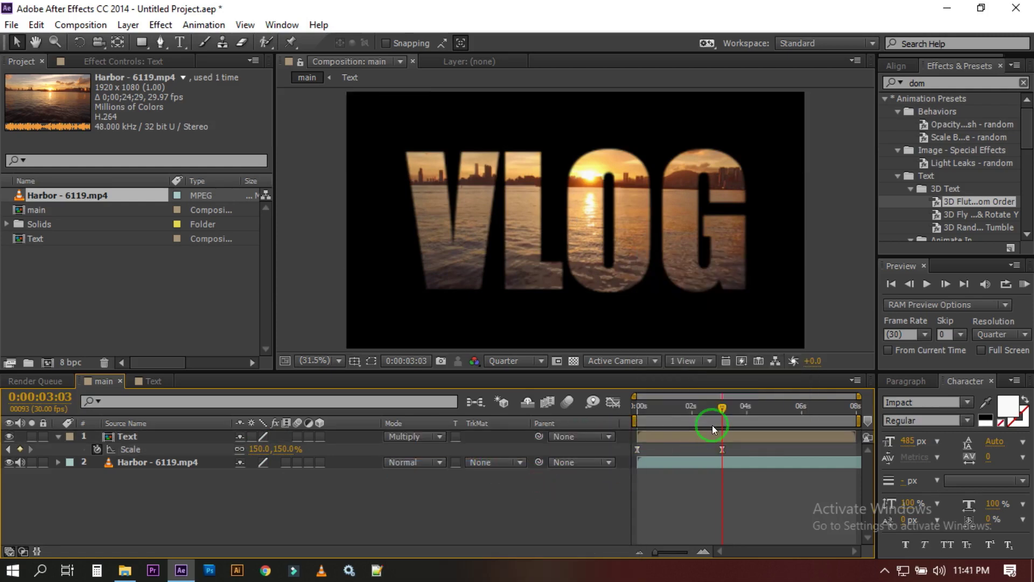
mouse_move(719, 410)
left_mouse_down()
mouse_move(651, 428)
mouse_move(728, 429)
left_mouse_up()
left_click(478, 461)
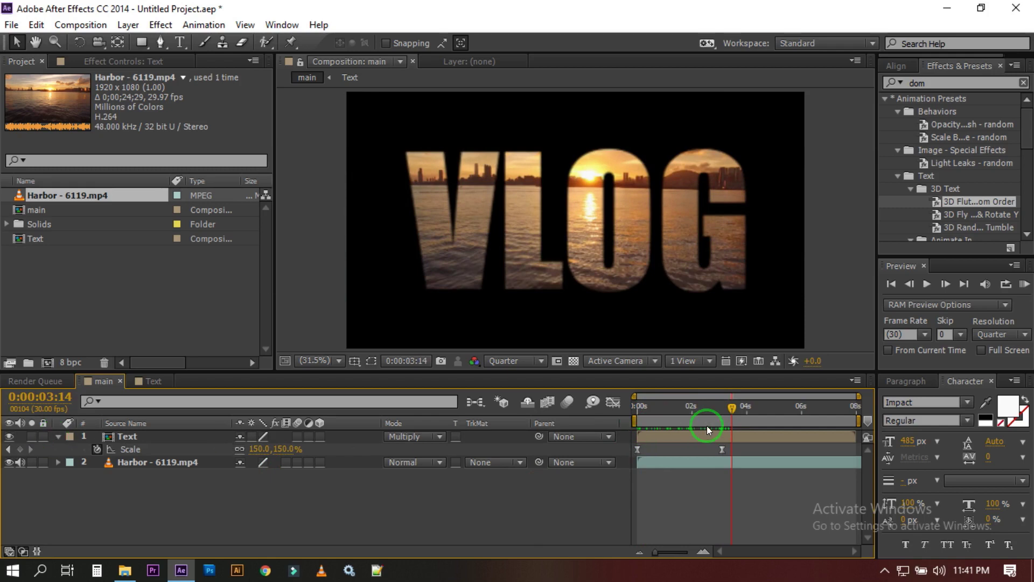
mouse_move(728, 407)
left_mouse_down()
mouse_move(835, 410)
mouse_move(662, 424)
mouse_move(761, 413)
mouse_move(834, 429)
left_mouse_up()
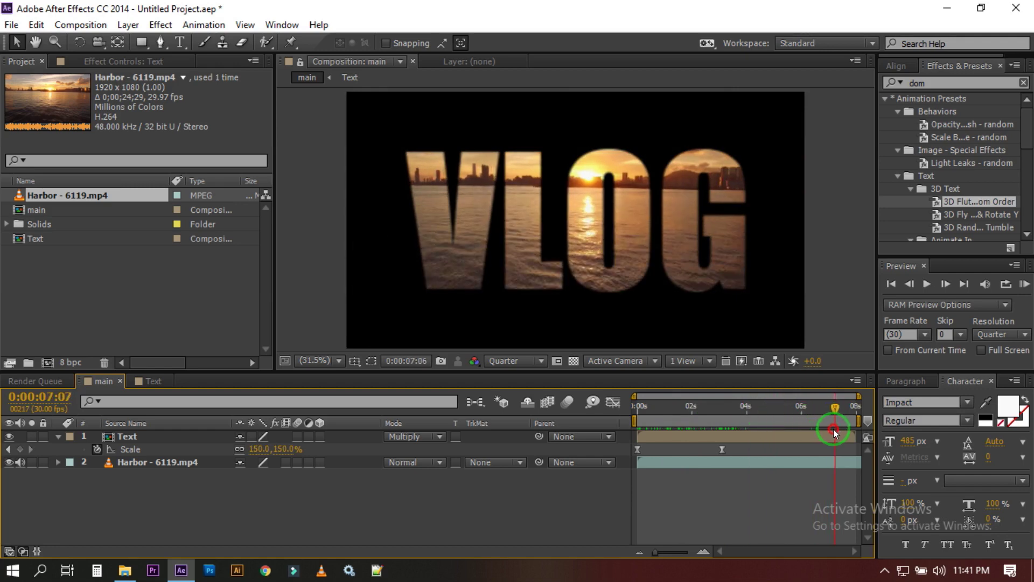
Step: Keyframe VLOG's Scale at 150% at 0:00:07:07 and grow it to about 688% at the last frame
left_click(20, 453)
left_click_drag(834, 408, 867, 412)
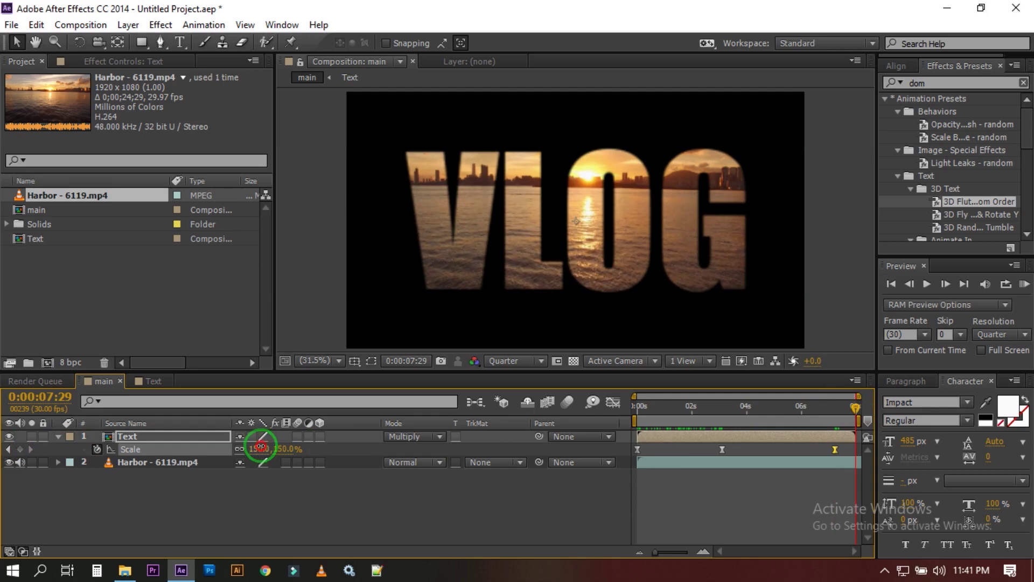
left_click_drag(260, 447, 665, 442)
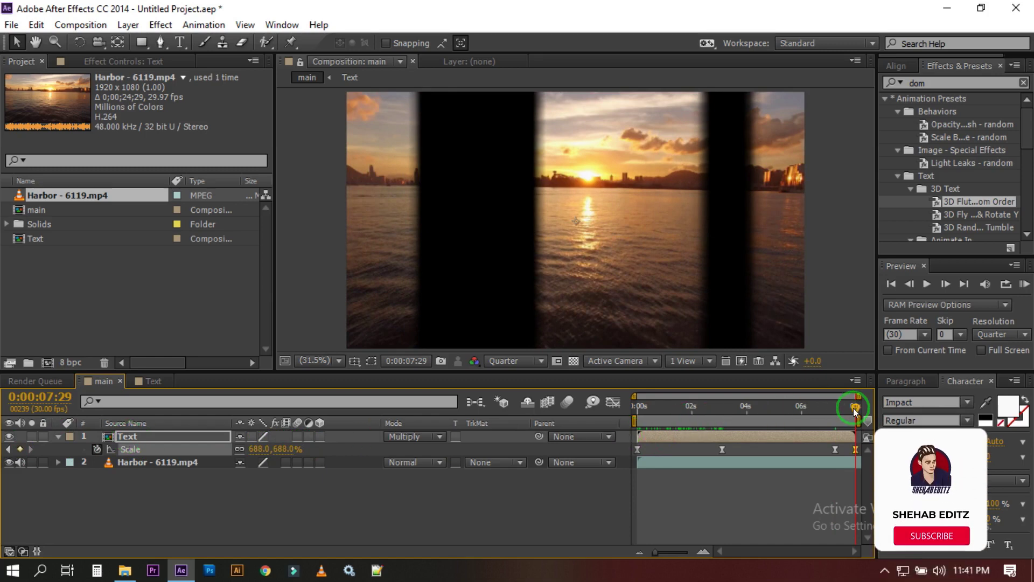
left_click_drag(853, 409, 831, 417)
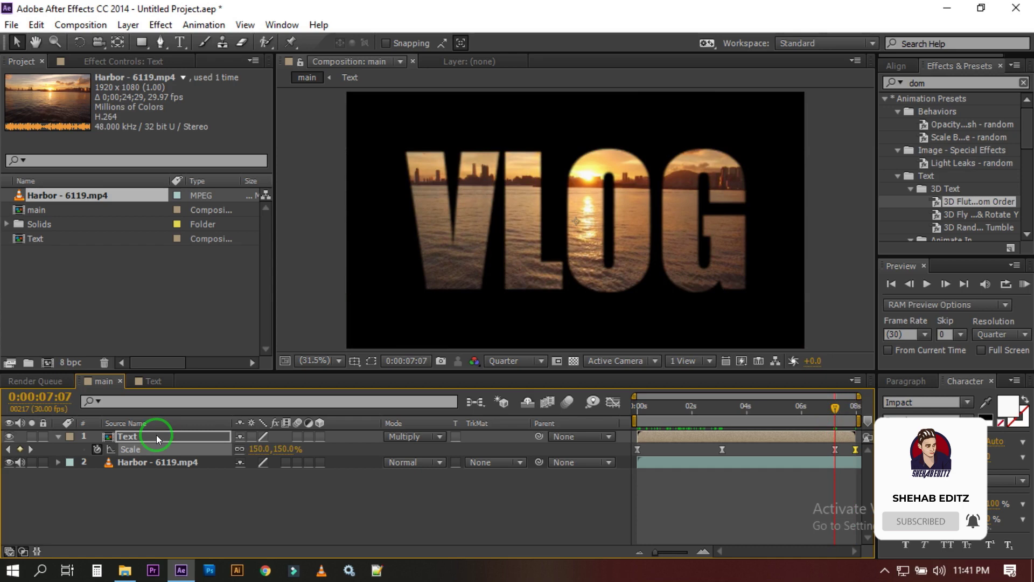
Step: Keyframe Rotation at 0° at 0:00:07:07 and turn the text to about 87° at the last frame
key("r")
left_click(97, 450)
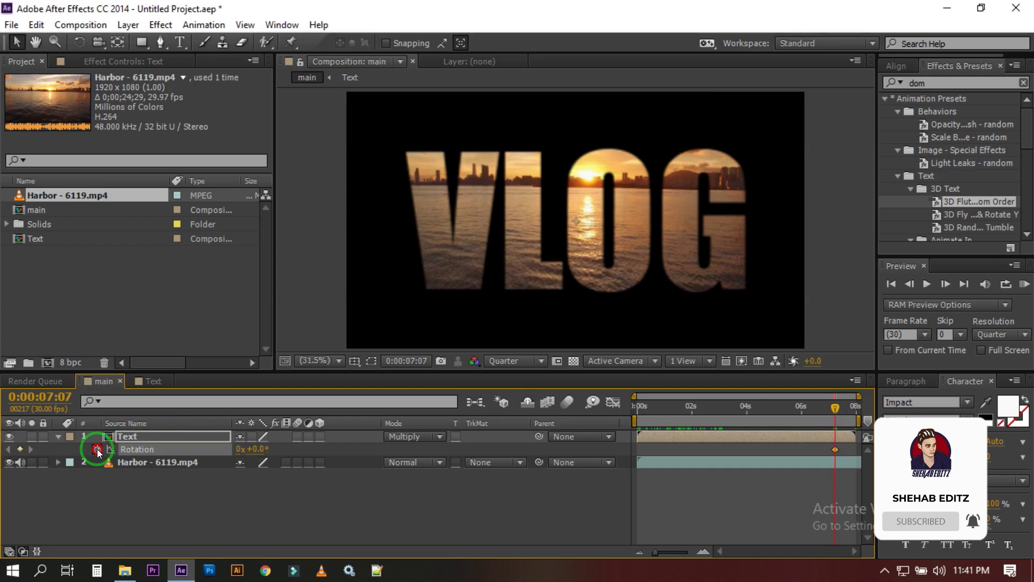
left_click_drag(836, 409, 882, 410)
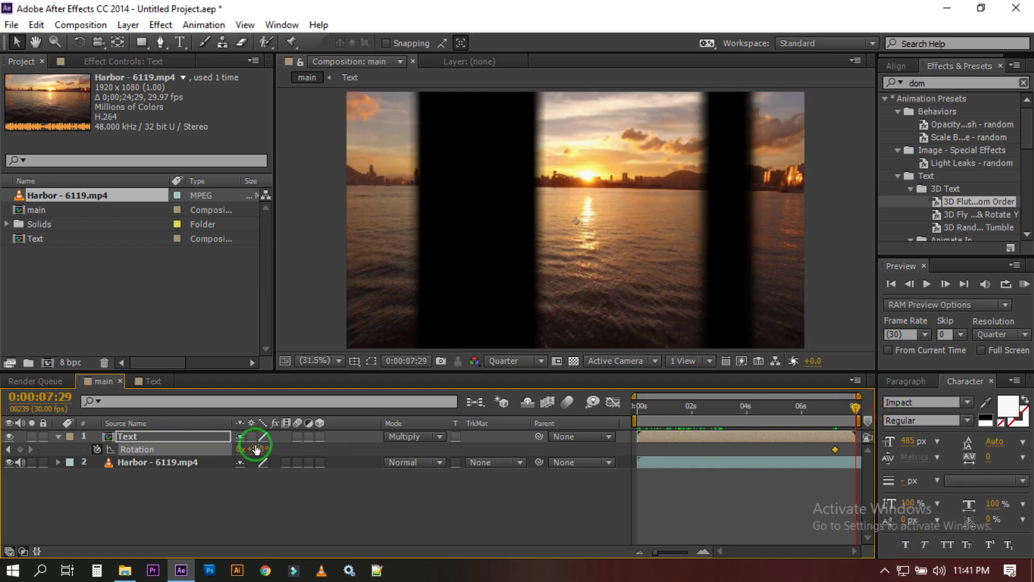
left_click_drag(255, 449, 319, 440)
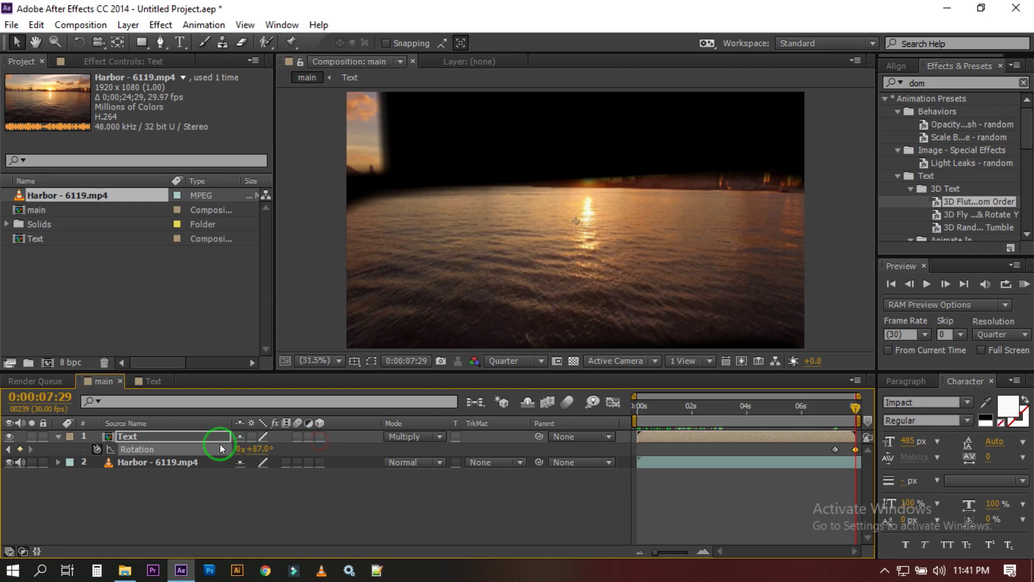
left_click(161, 423)
Step: Raise the Text layer's final Scale keyframe to about 2581% so the harbor fills the frame
left_click(138, 437)
key("shift+s")
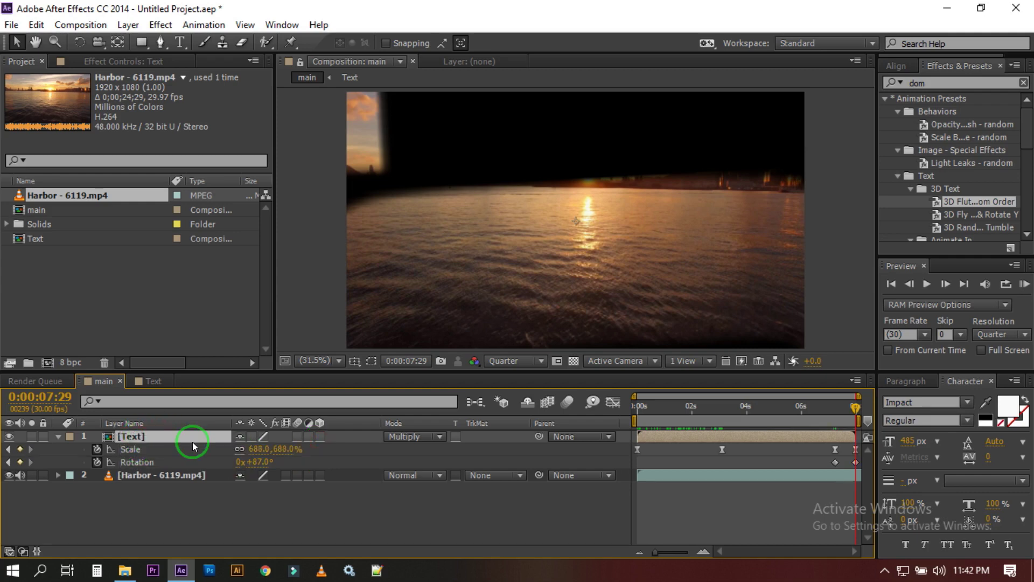
left_click(855, 463)
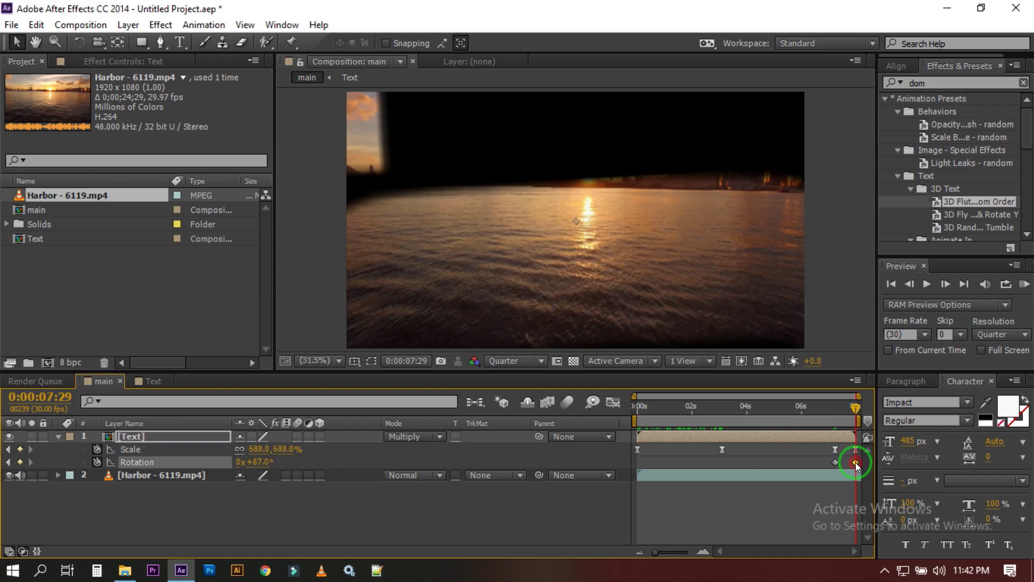
left_click(854, 450)
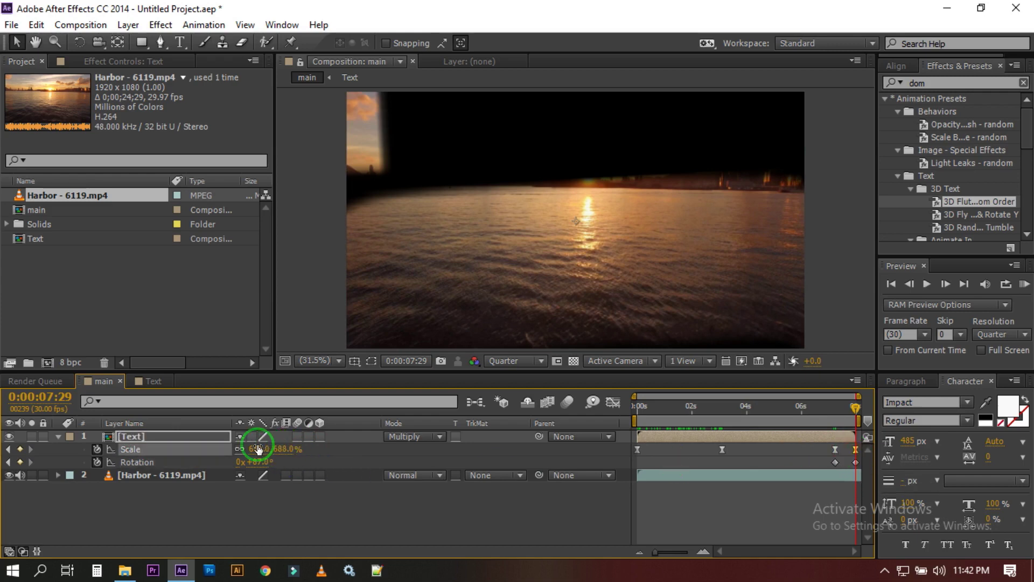
left_click_drag(257, 445, 1026, 457)
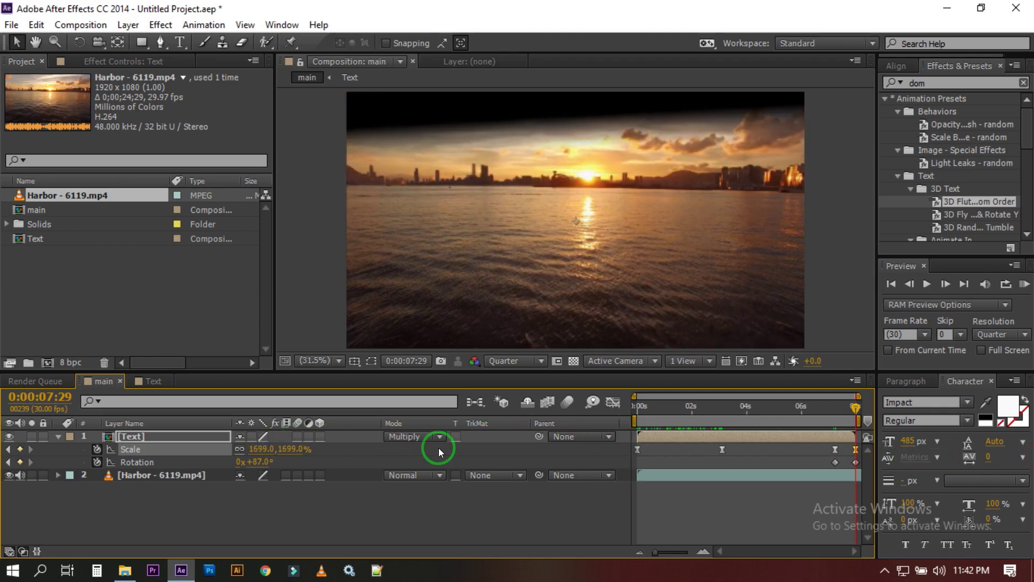
left_click_drag(271, 449, 927, 436)
left_click(581, 523)
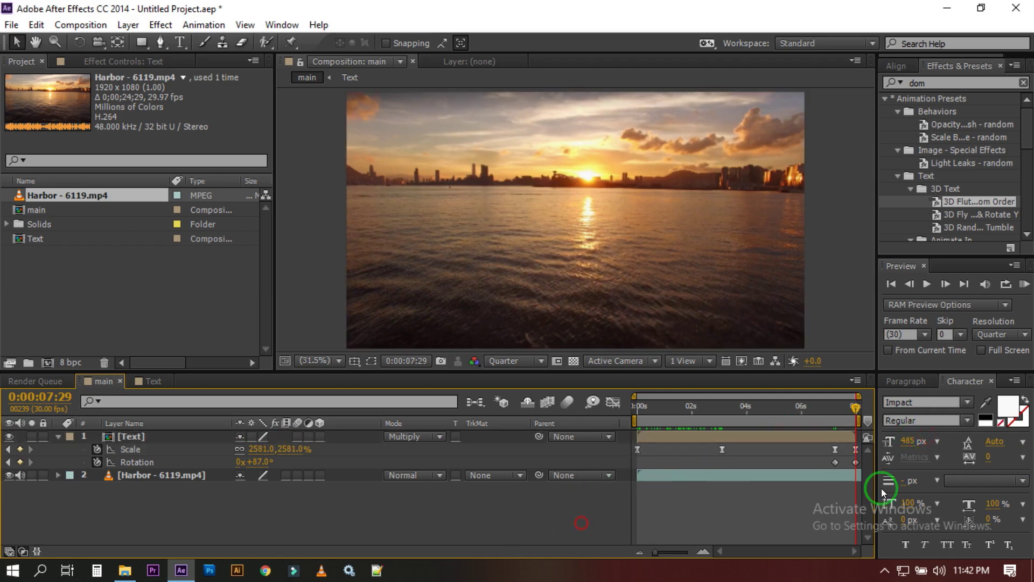
Step: Apply Easy Ease to the Rotation keyframes and return to the start of the animation
left_click_drag(820, 463, 872, 467)
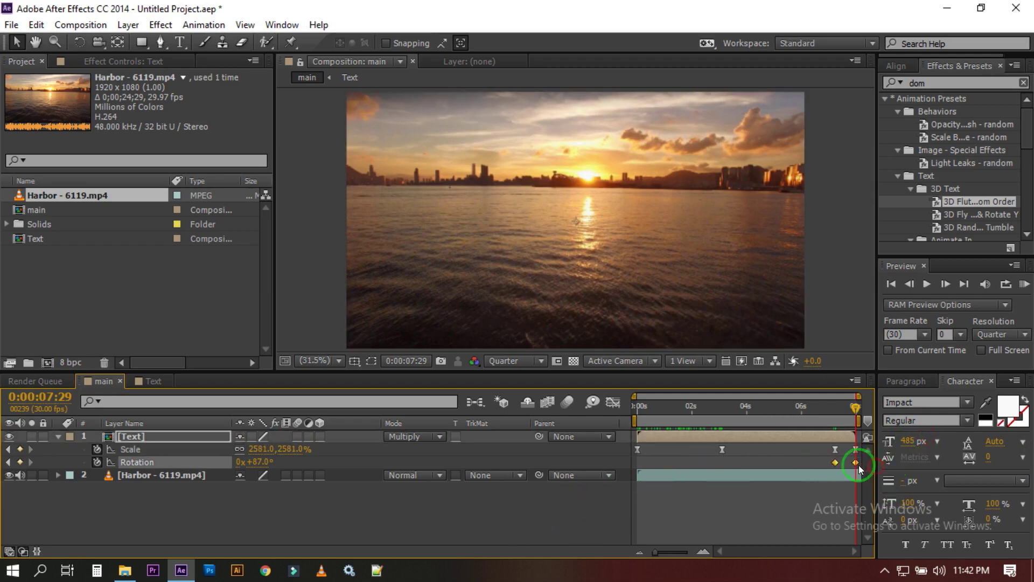
right_click(853, 461)
mouse_move(916, 449)
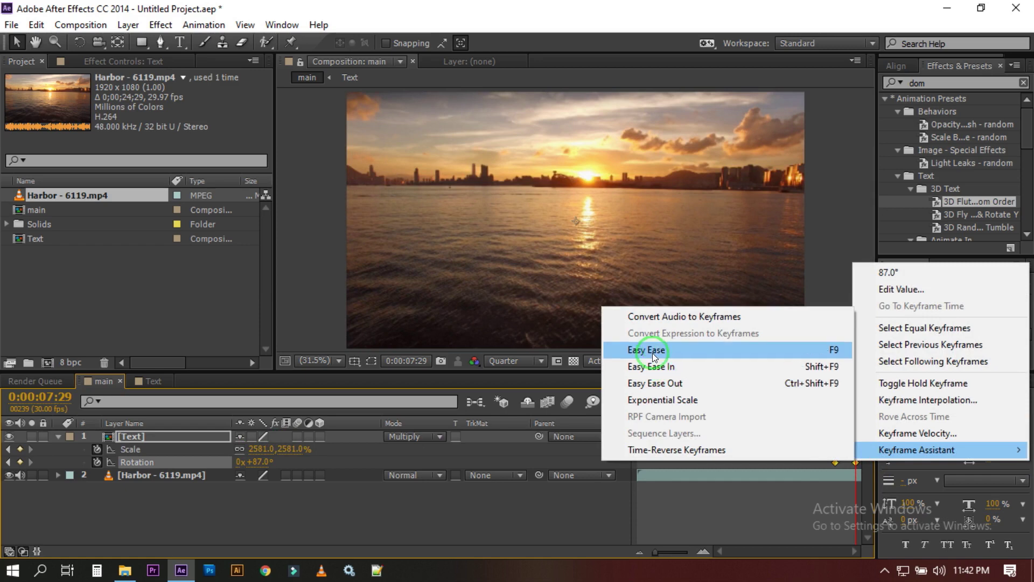
left_click(652, 354)
mouse_move(856, 406)
left_mouse_down()
mouse_move(757, 418)
mouse_move(846, 421)
left_mouse_up()
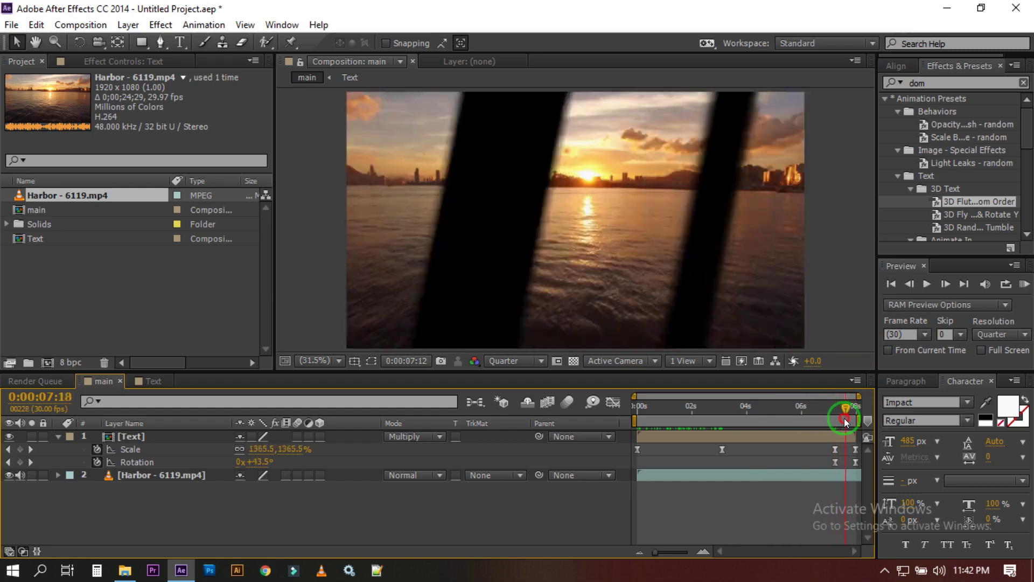
mouse_move(846, 421)
left_mouse_down()
mouse_move(684, 420)
mouse_move(607, 439)
left_mouse_up()
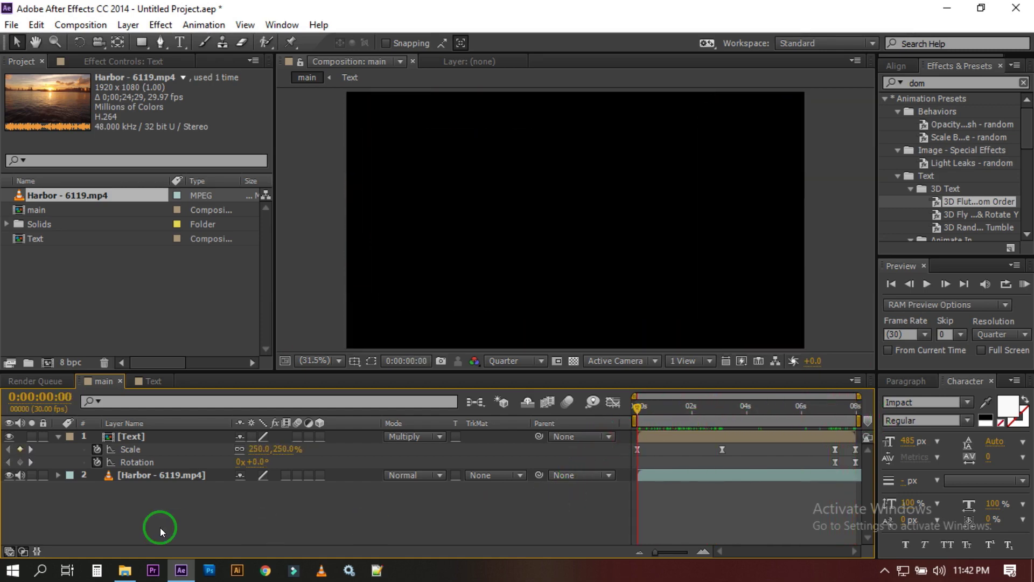
Step: Select the Harbor layer, toggle the text's visibility, go to 0:00:02:16 and browse Color Correction effects
left_click(58, 437)
left_click(140, 449)
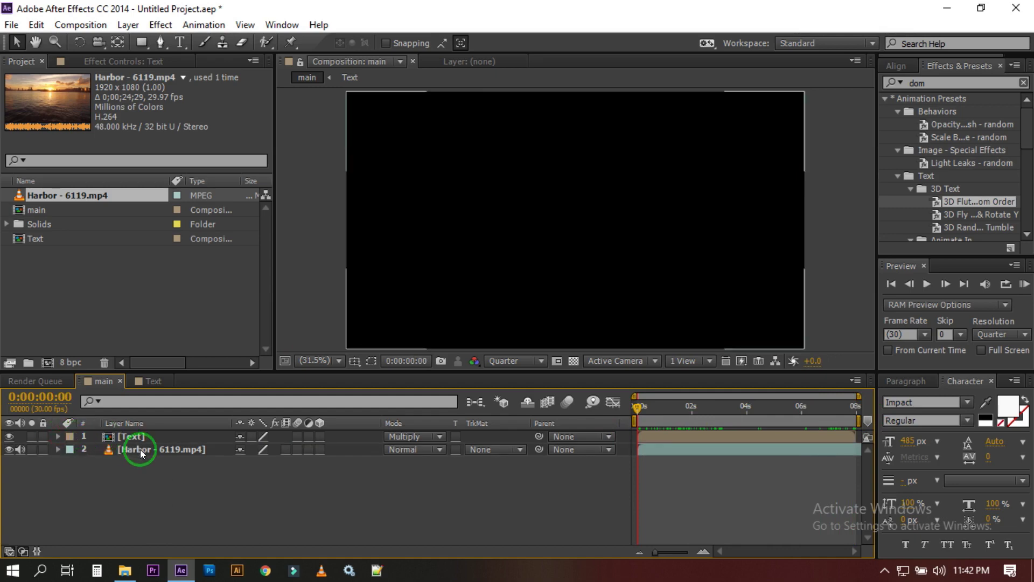
left_click(11, 437)
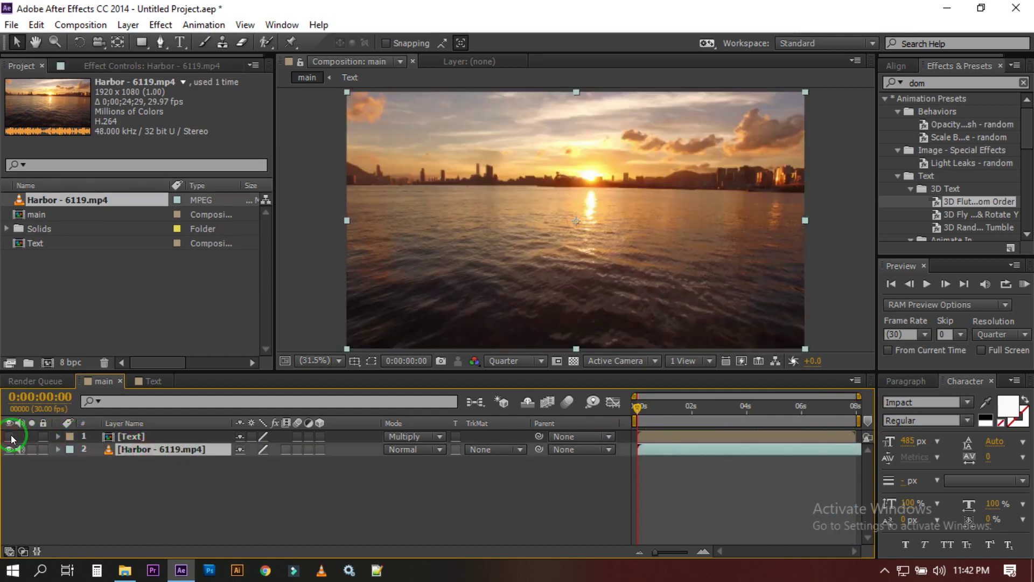
left_click(11, 437)
left_click(705, 420)
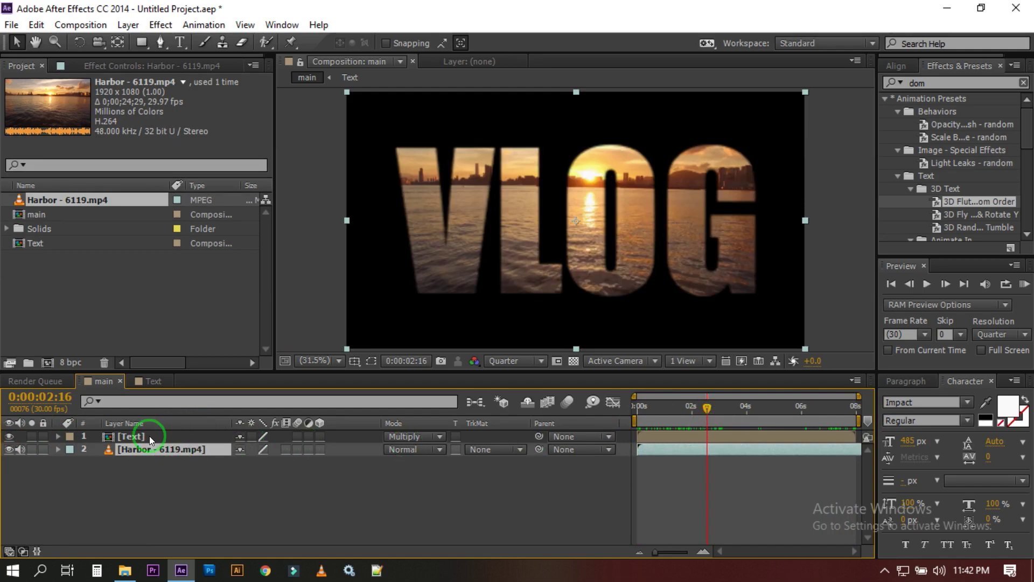
left_click(162, 25)
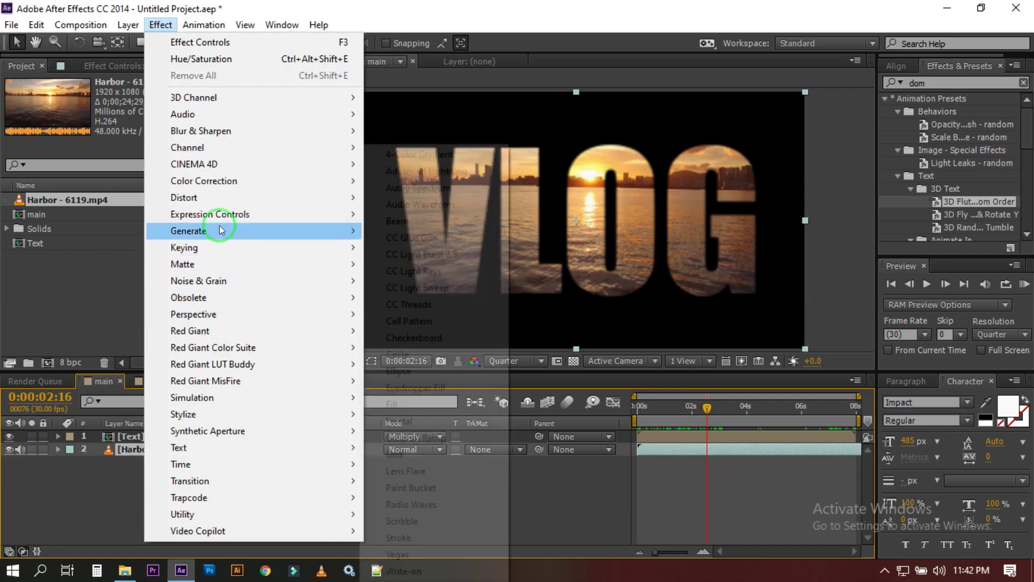
mouse_move(203, 181)
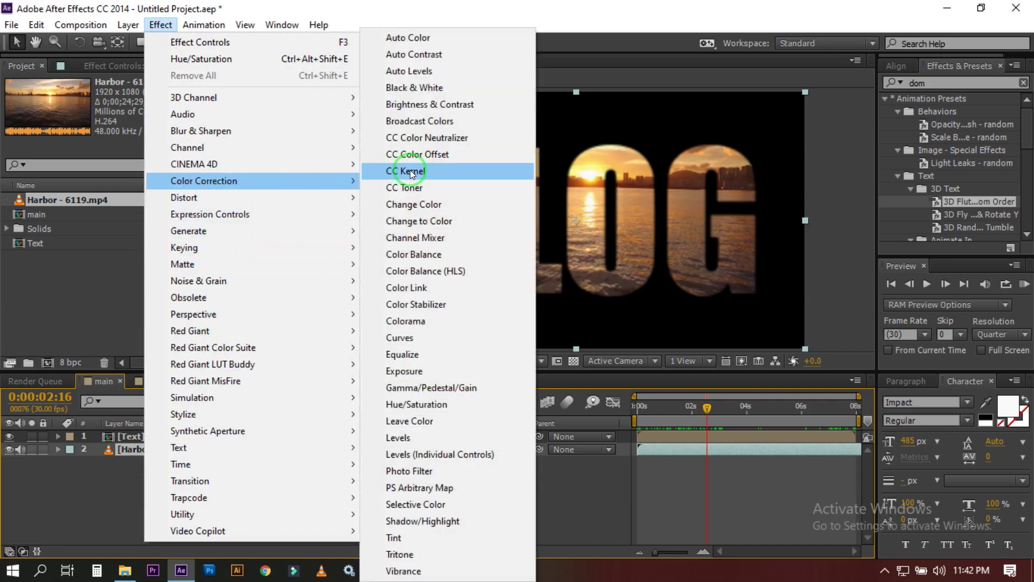
Step: Apply Brightness & Contrast to the Harbor footage with Contrast 85 and Brightness 0
left_click(448, 105)
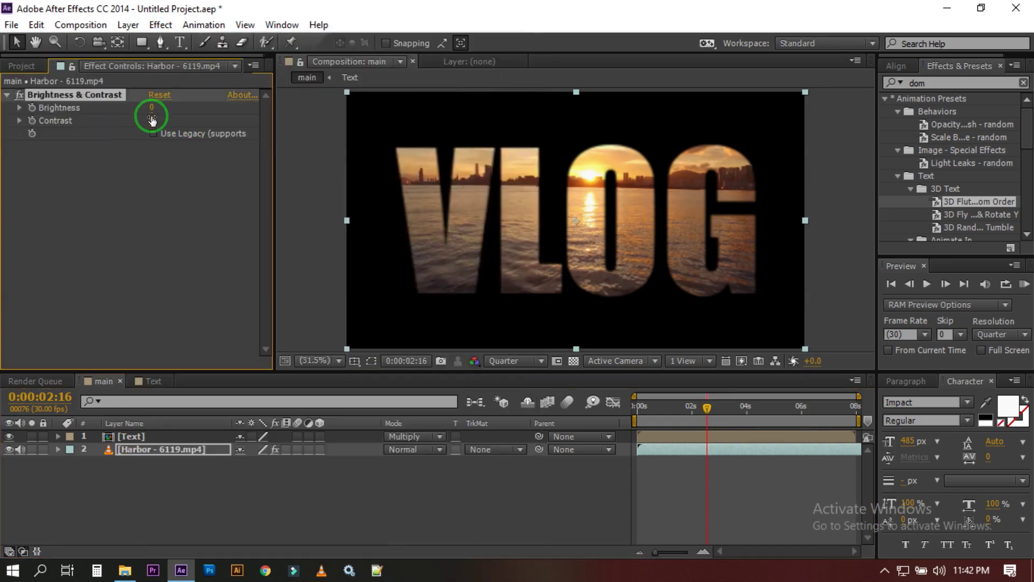
left_click_drag(152, 117, 212, 116)
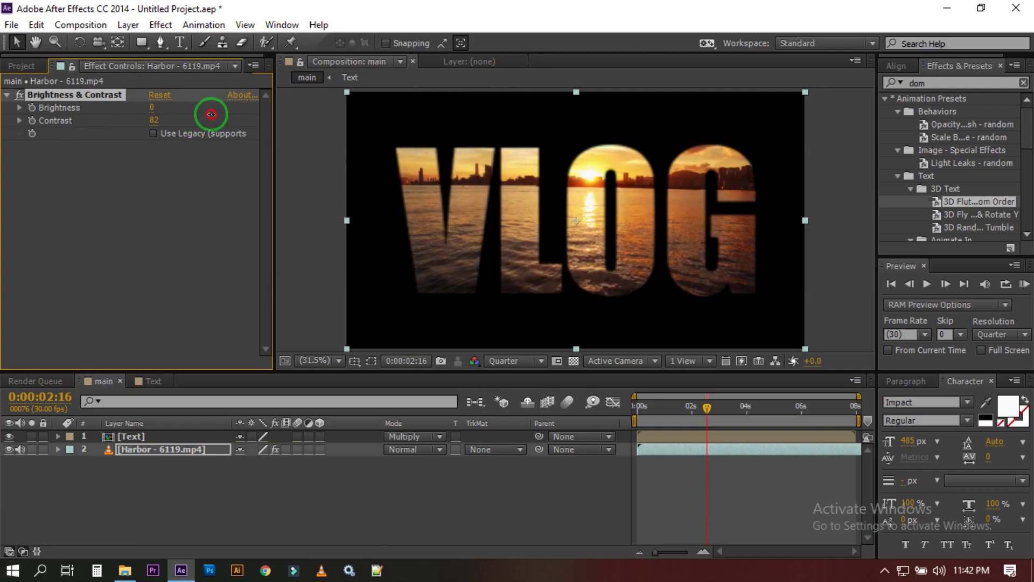
left_click(156, 119)
type("85")
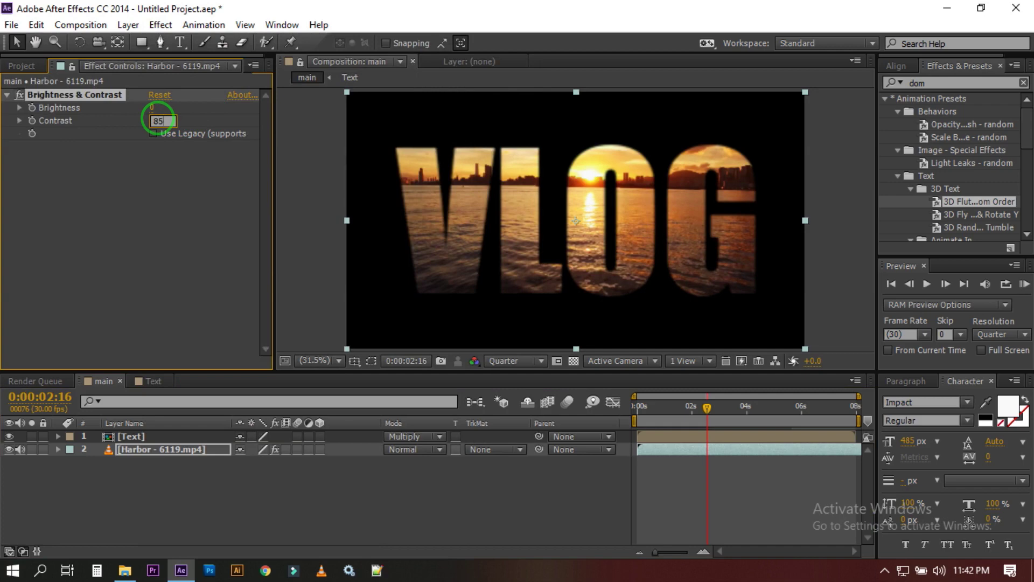
double_click(165, 120)
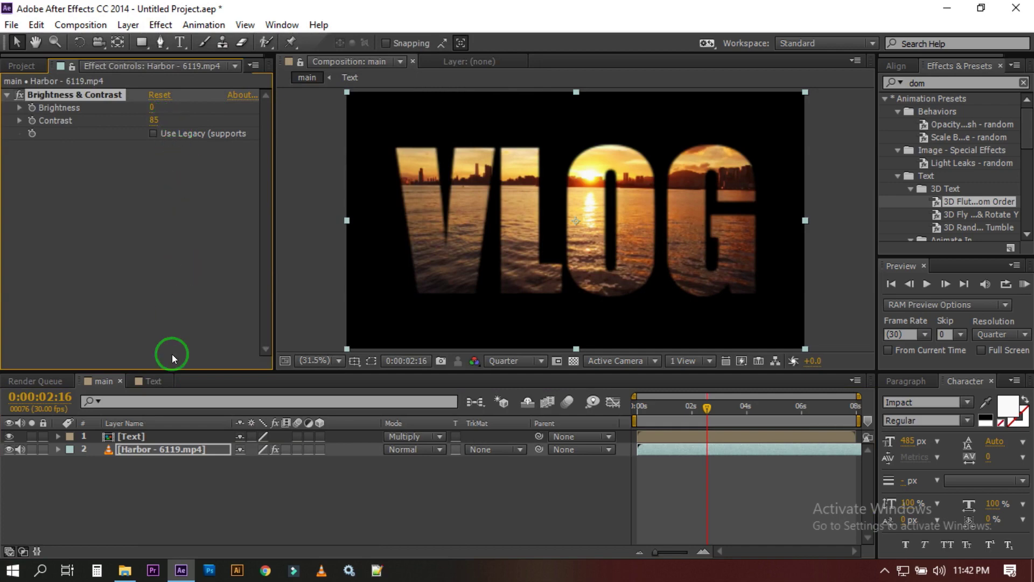
left_click(140, 445)
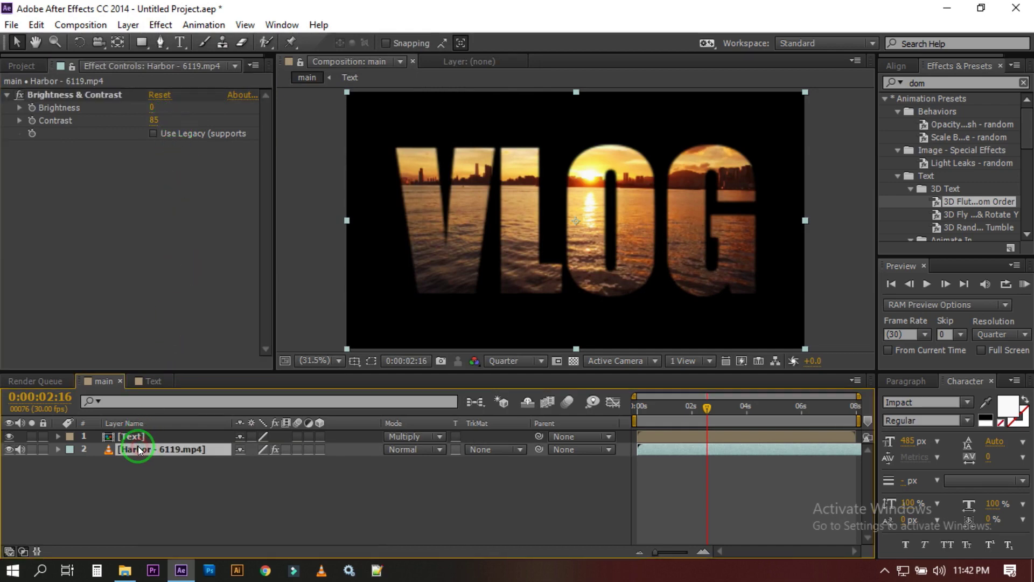
Step: Apply Hue/Saturation to the Harbor footage with Master Saturation 23 and Master Lightness -3
left_click(160, 24)
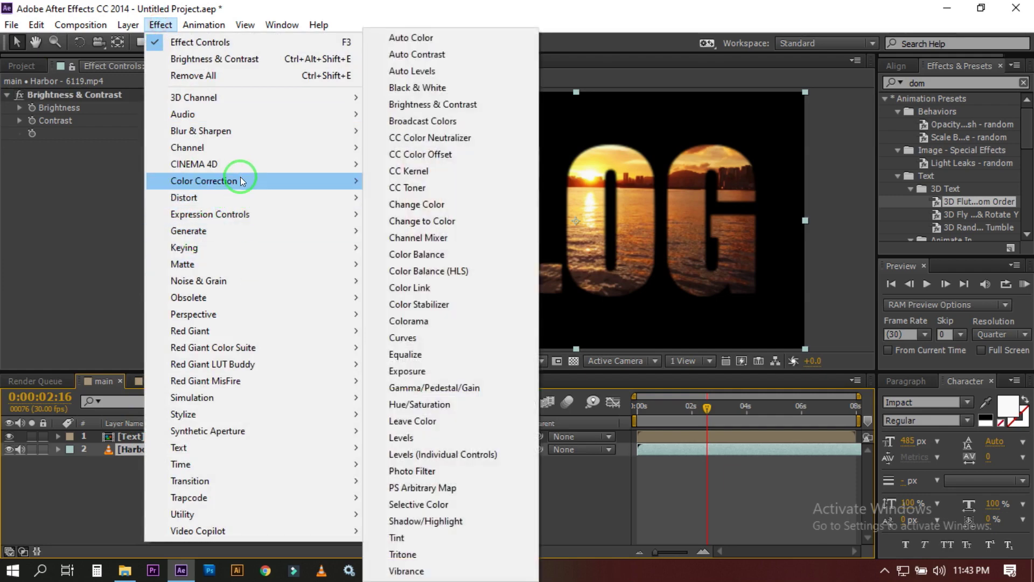
mouse_move(204, 181)
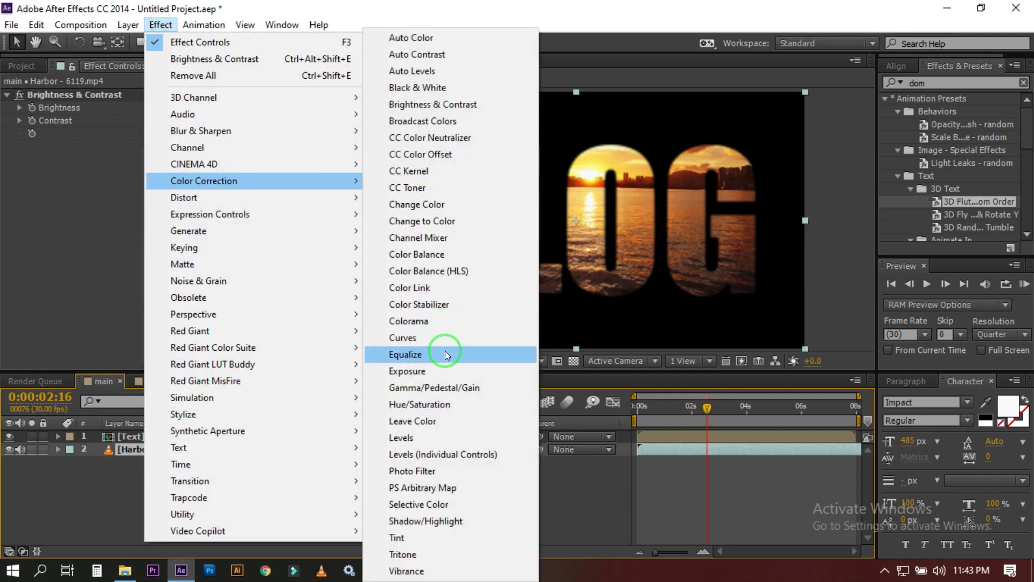
left_click(430, 410)
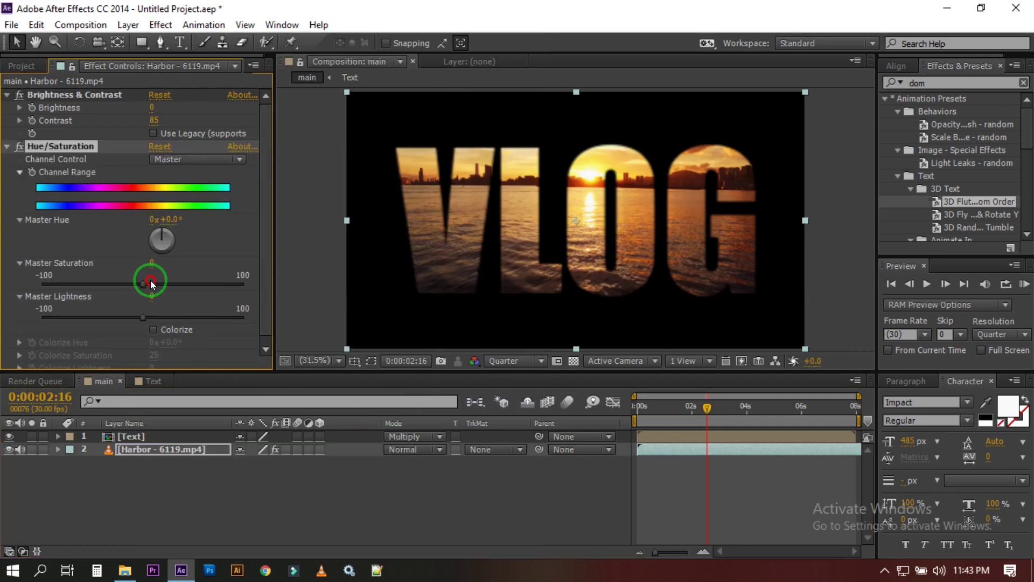
left_click(174, 281)
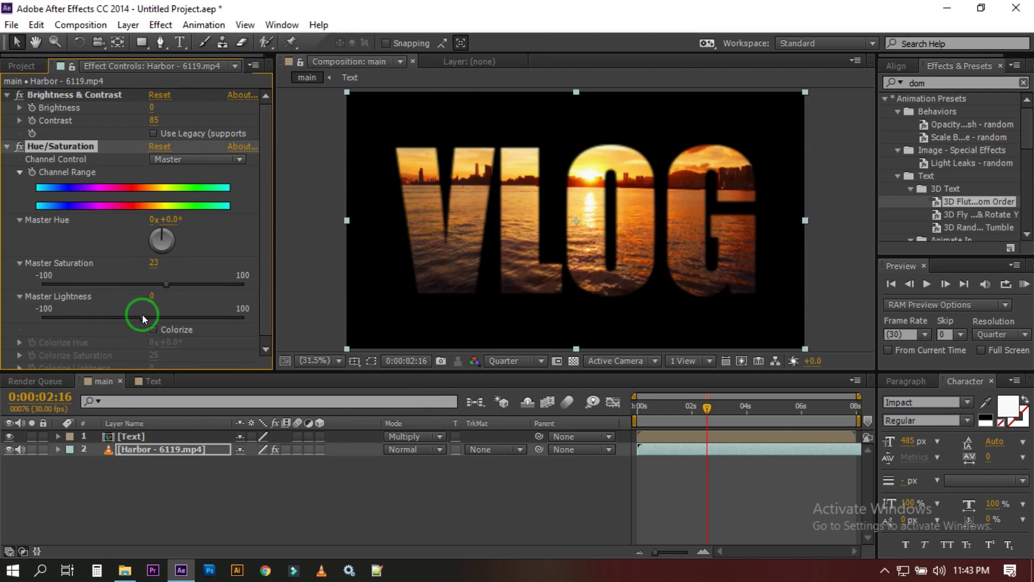
left_click_drag(142, 321, 140, 320)
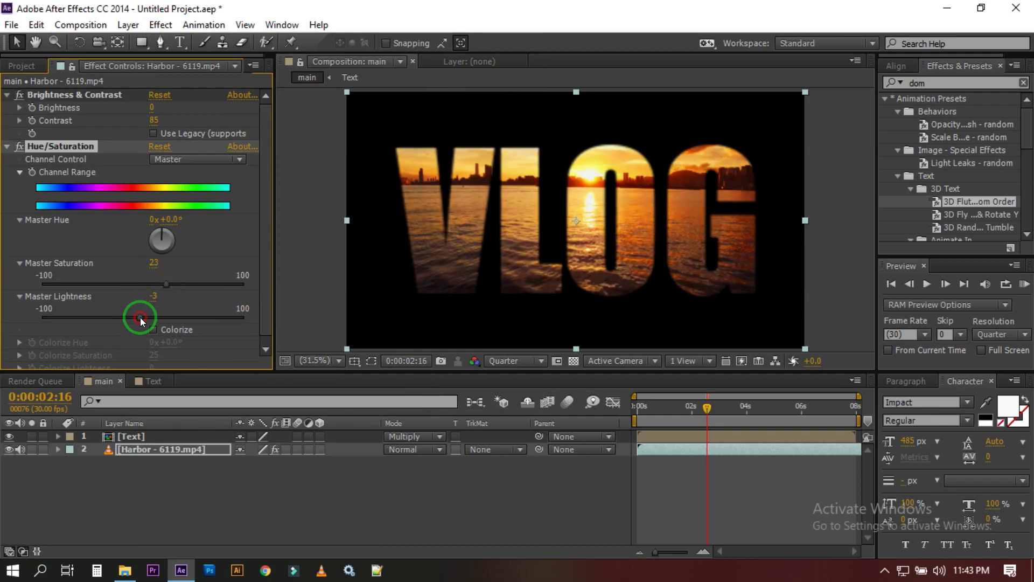
left_click(185, 494)
left_click(21, 65)
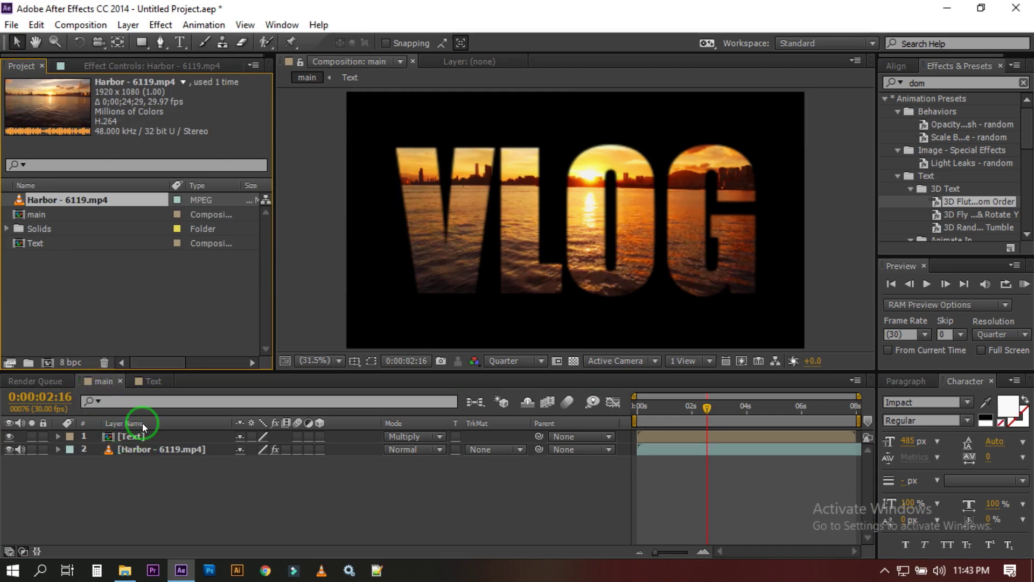
Step: Rewind the VLOG intro to 0:00:00:00 and play the full preview
left_click(138, 439)
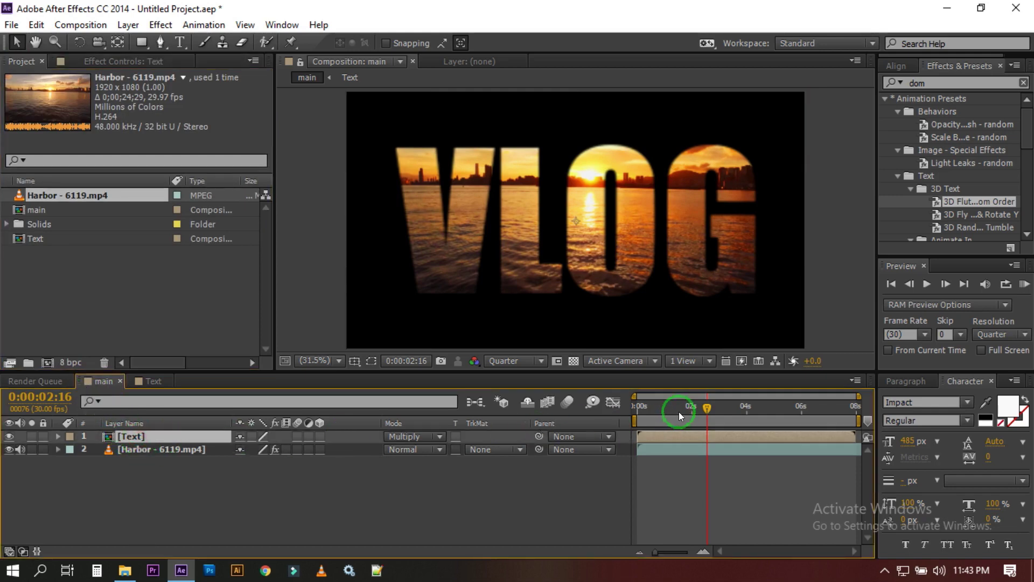
left_click_drag(708, 408, 635, 420)
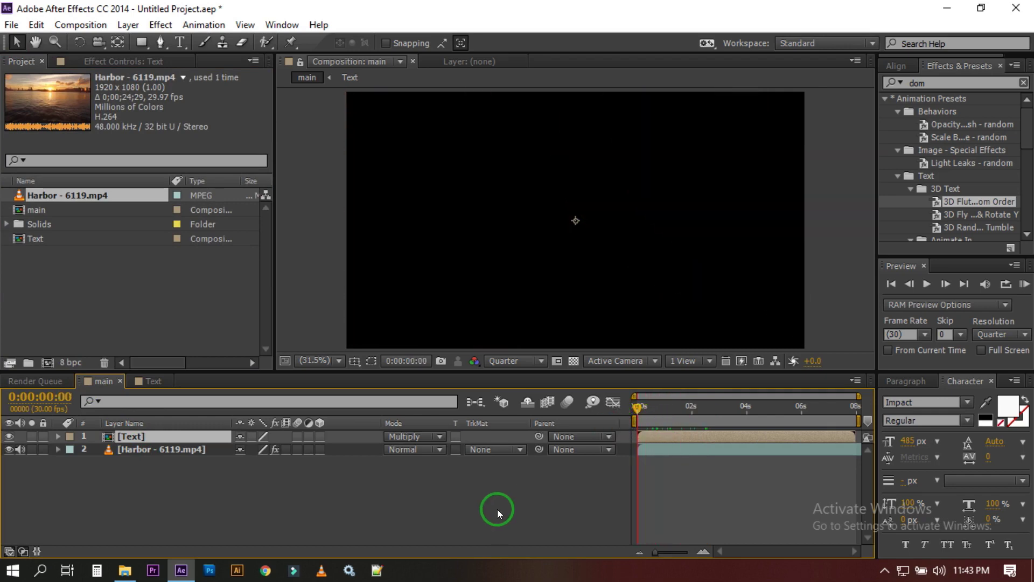
key("space")
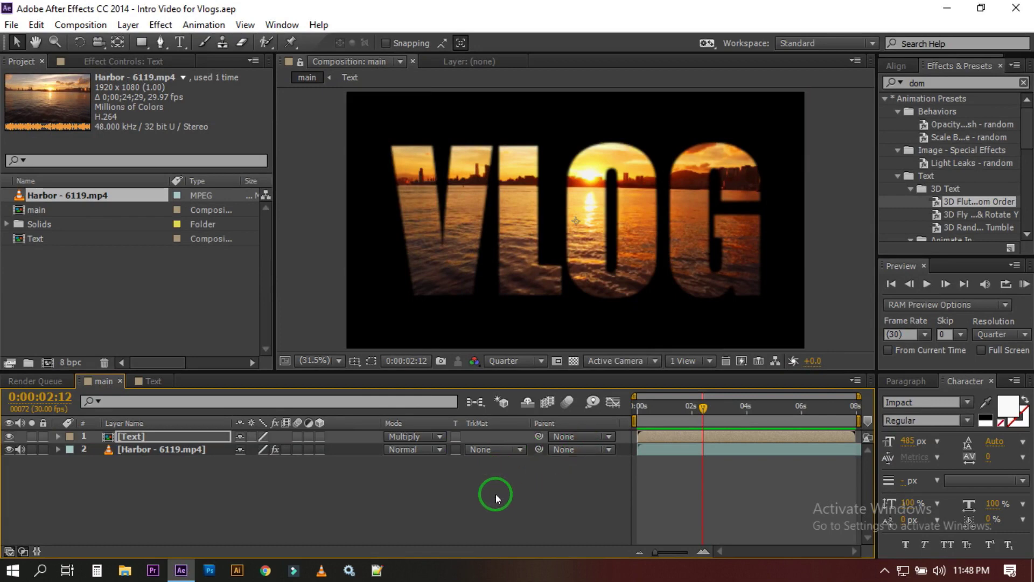
Step: Add the main composition to the Render Queue and open its Lossless output module settings
left_click(155, 491)
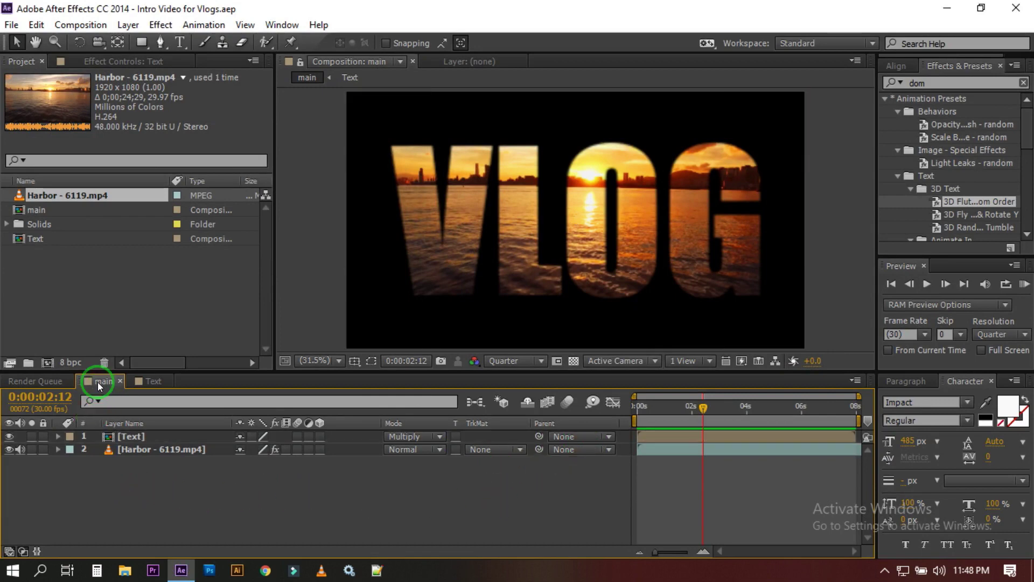
left_click(88, 26)
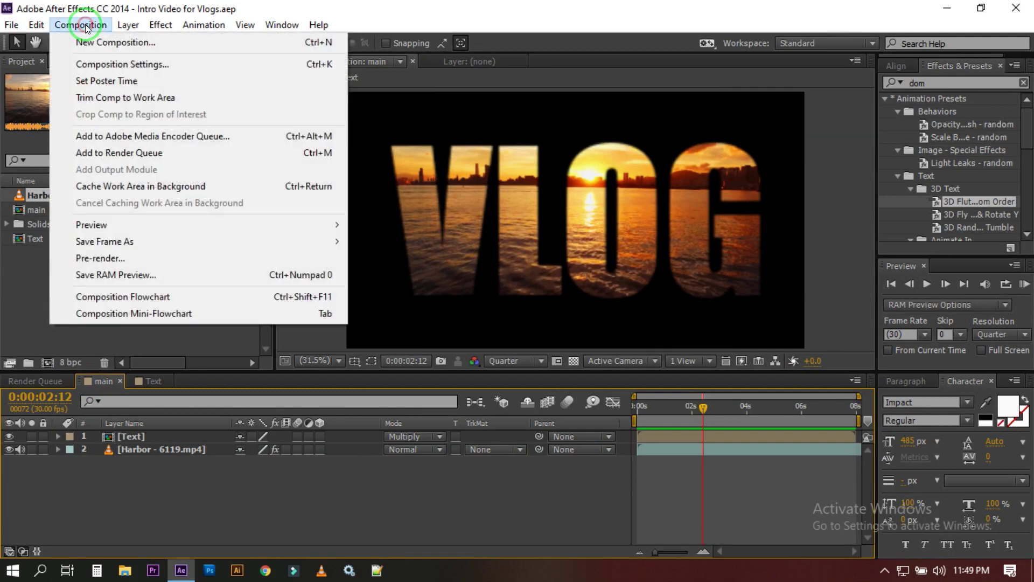
left_click(127, 153)
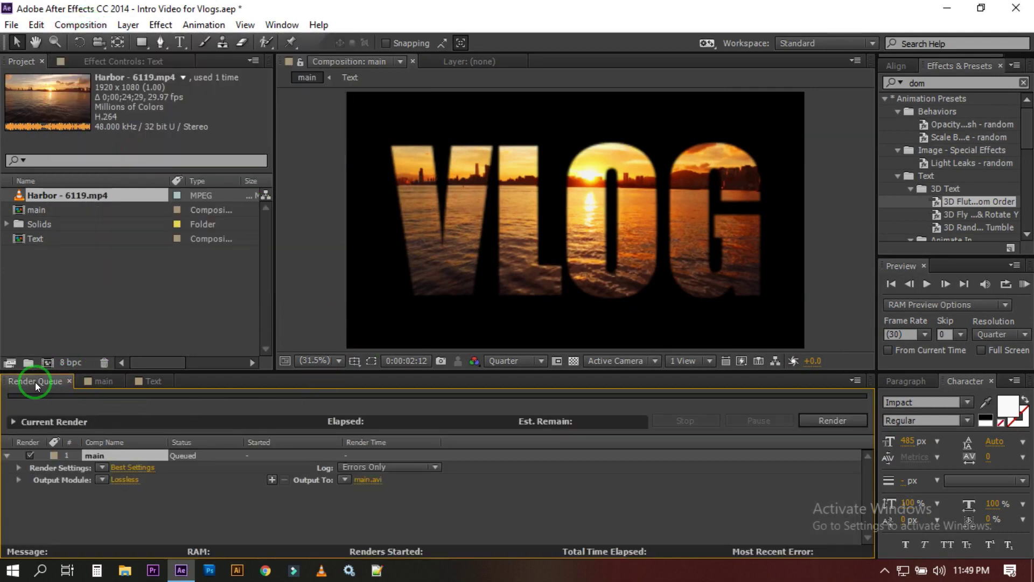
left_click(127, 479)
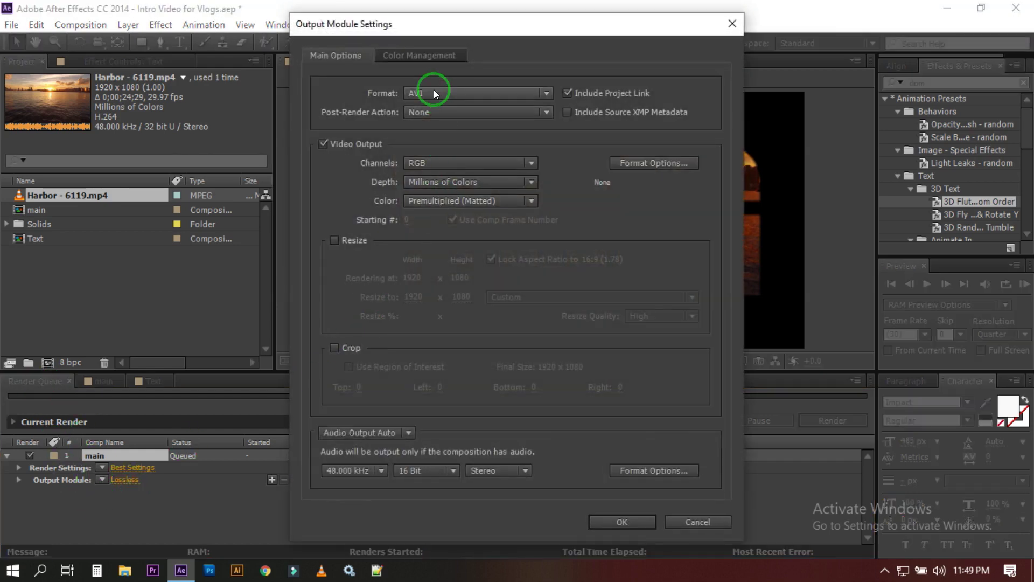
Step: Set the main render's output to QuickTime with H.264 at quality 100 and Auto audio
left_click(434, 92)
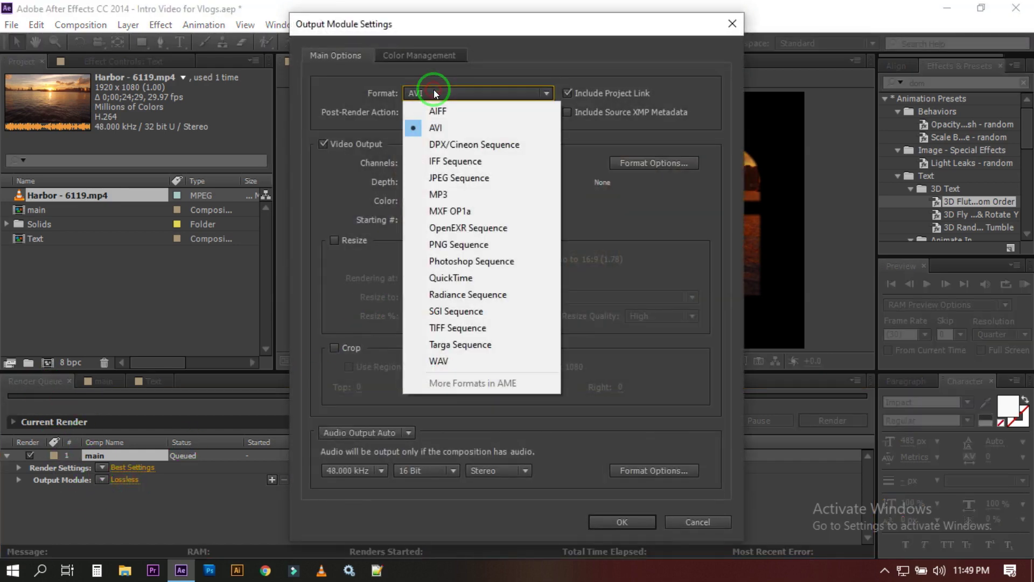
left_click(473, 277)
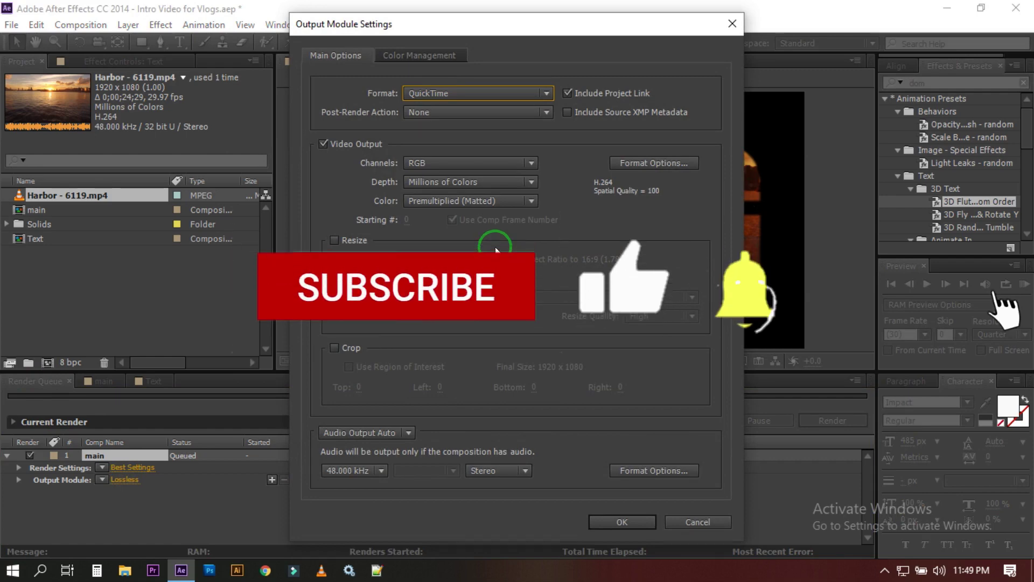
left_click(654, 166)
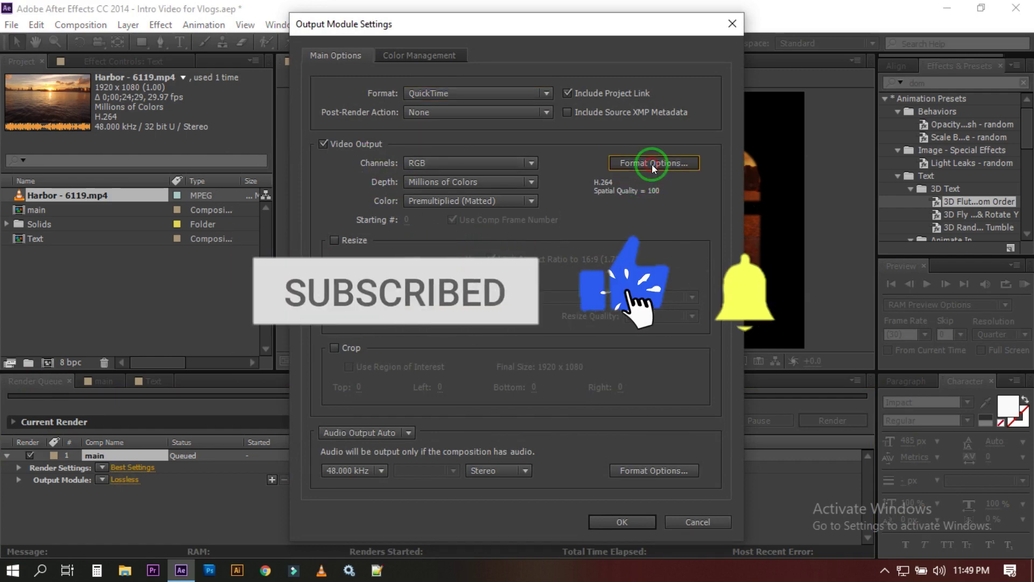
left_click(324, 124)
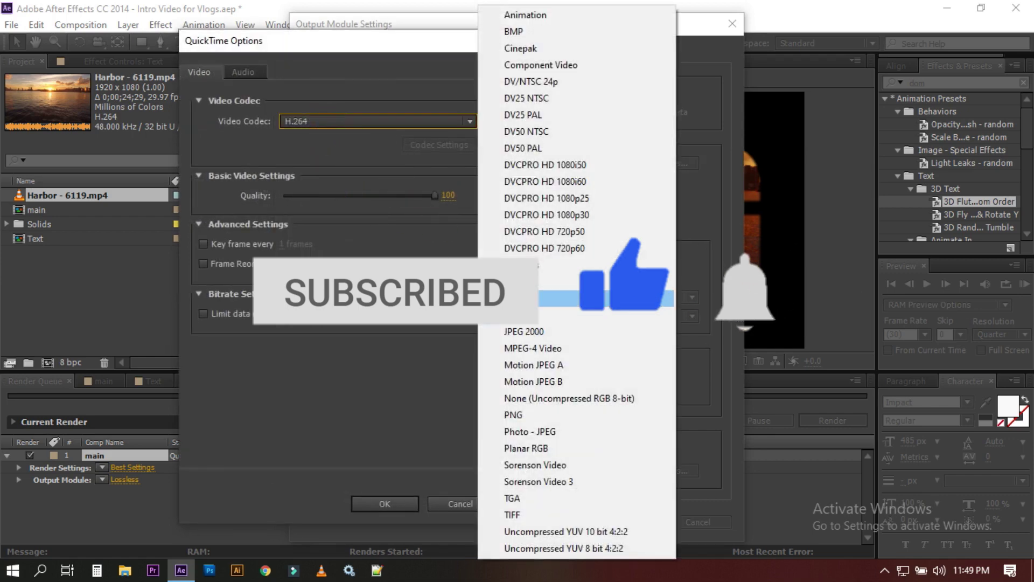
left_click(549, 317)
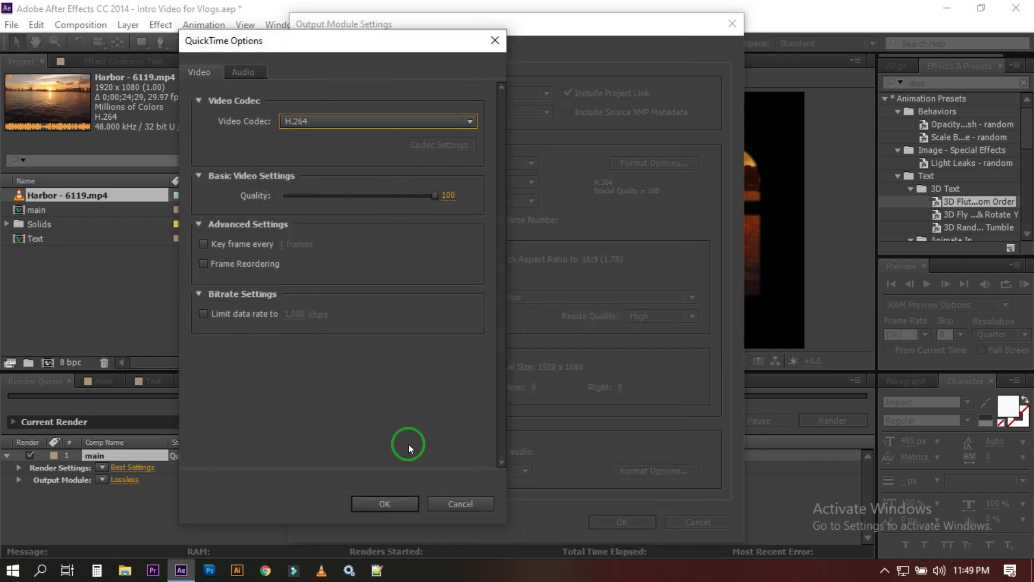
left_click(403, 502)
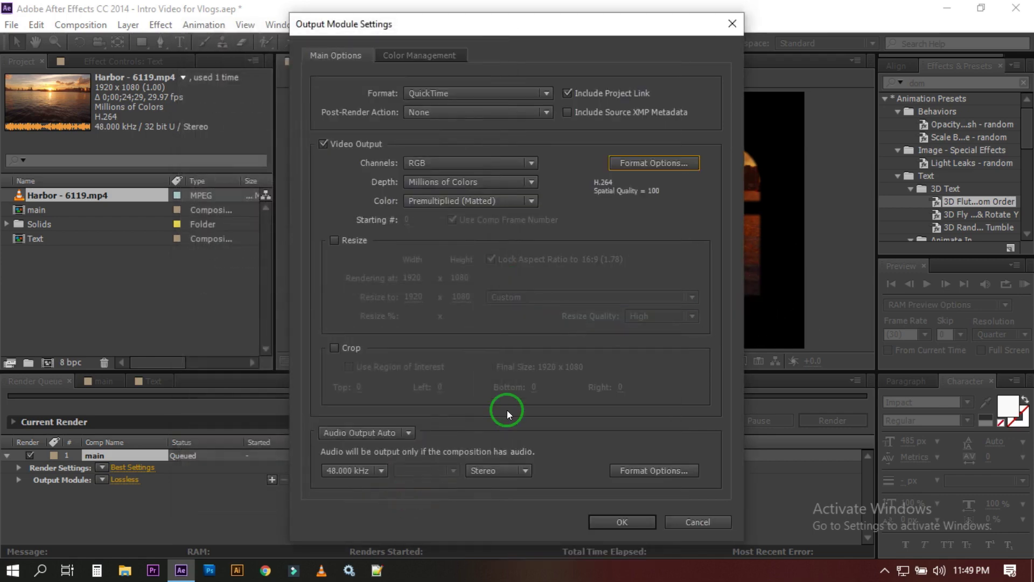
left_click(358, 431)
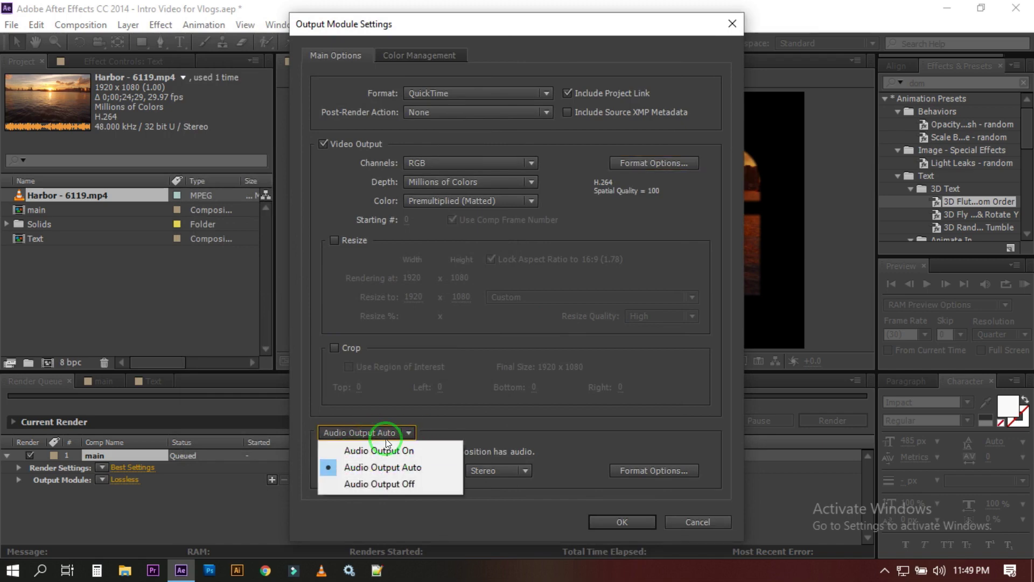
left_click(369, 434)
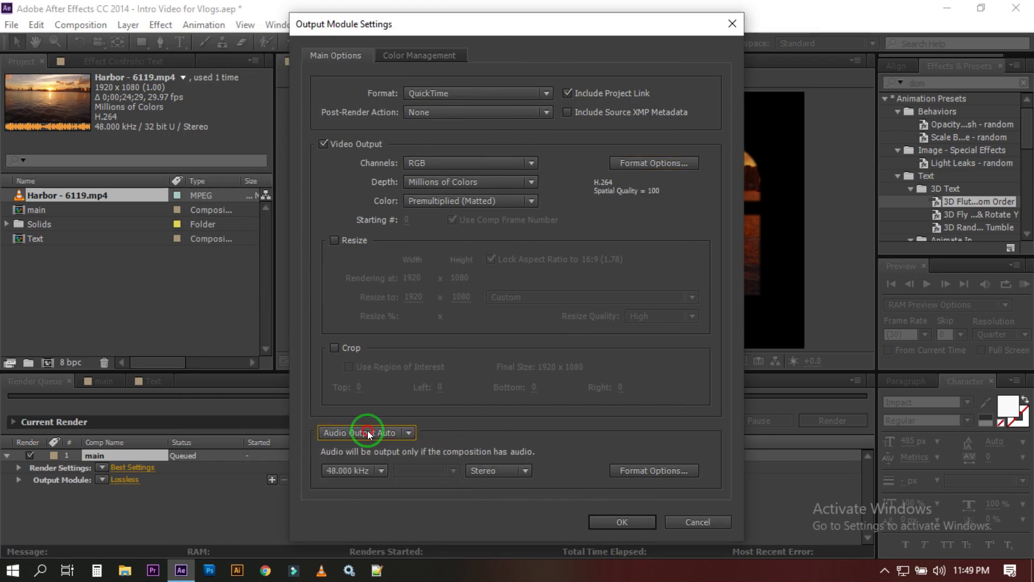
left_click(637, 521)
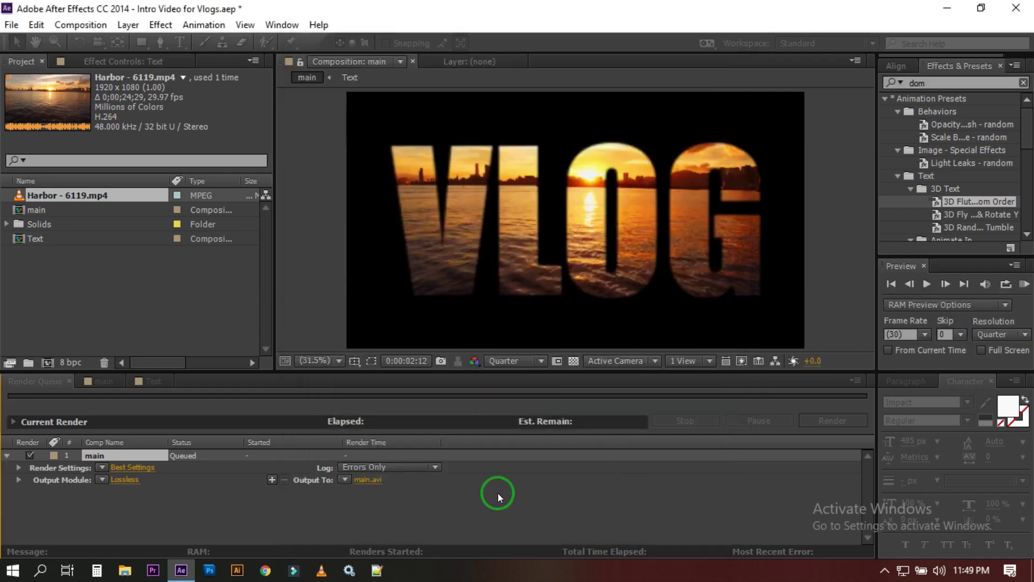
Step: Set the render's output file to main.mov on the Desktop
left_click(368, 480)
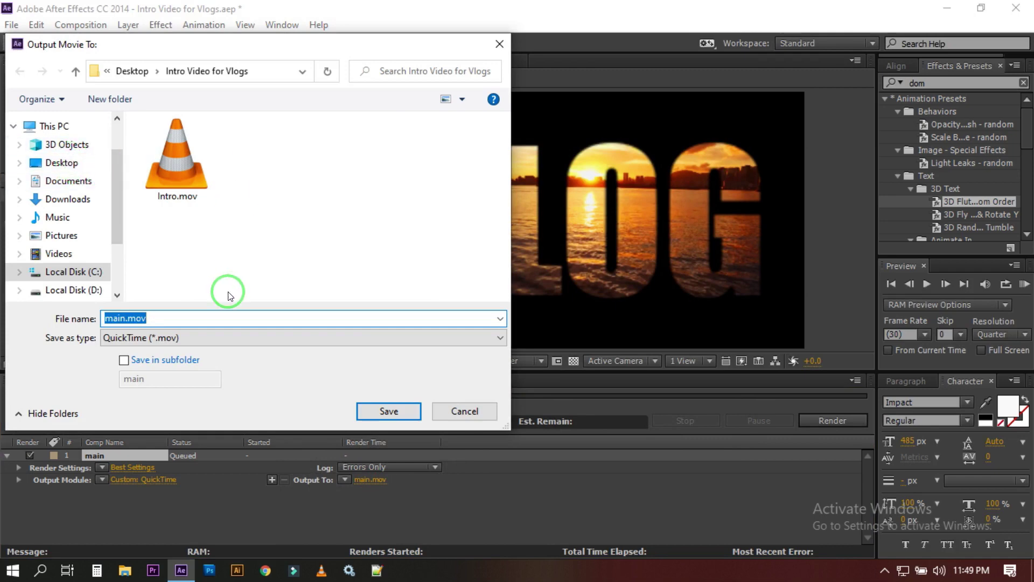
left_click(57, 163)
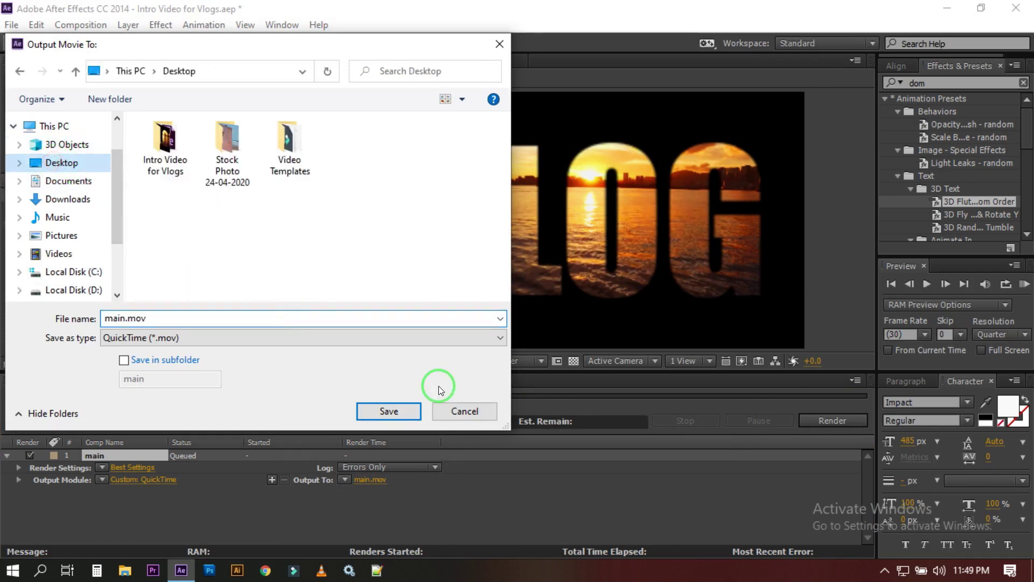
left_click(400, 412)
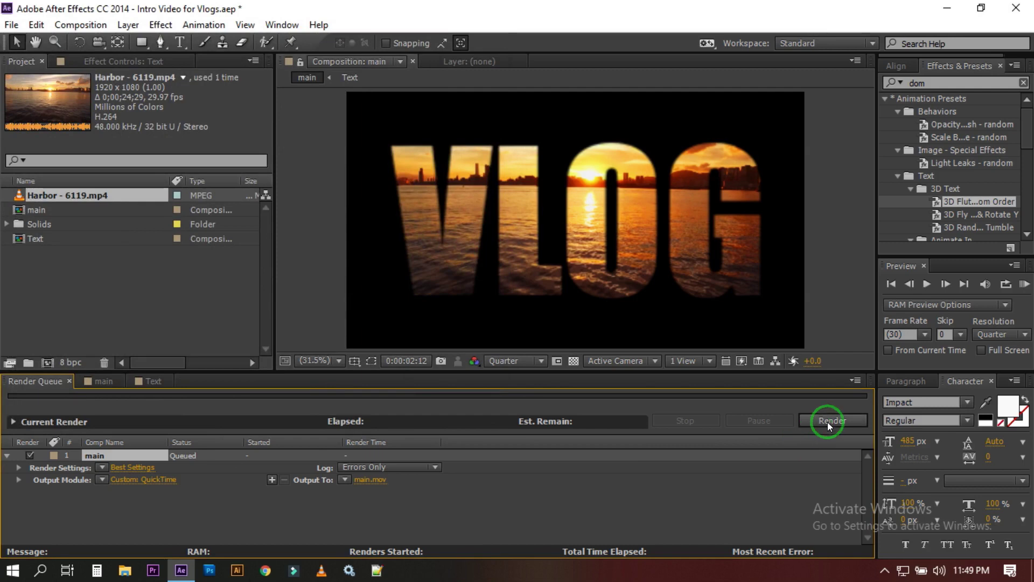